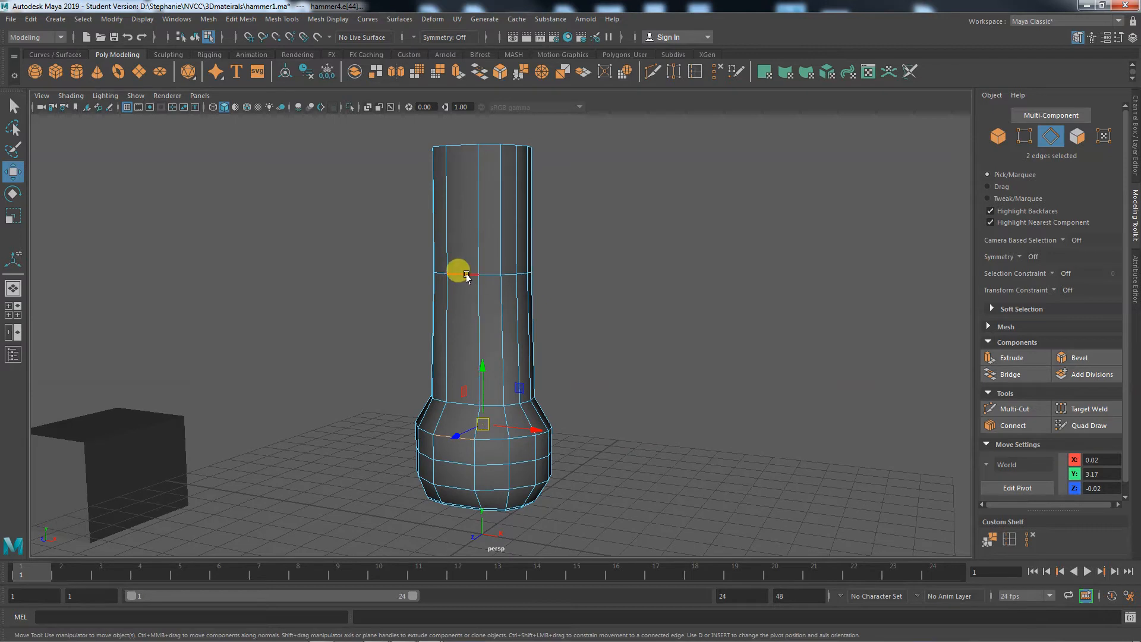
Select the horizontal edge loops around the handle's middle and neck, and a lengthwise edge loop along its front.
double_click(458, 272)
double_click(461, 402)
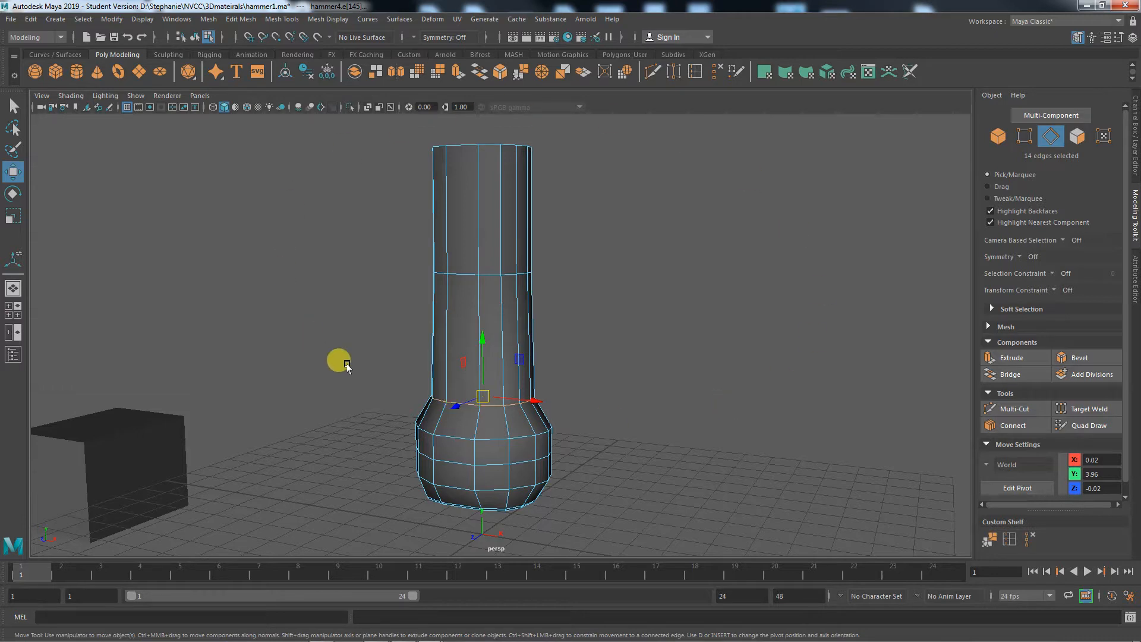
mouse_move(432, 439)
alt+mouse_down()
mouse_move(482, 435)
mouse_move(432, 435)
alt+mouse_up()
double_click(464, 249)
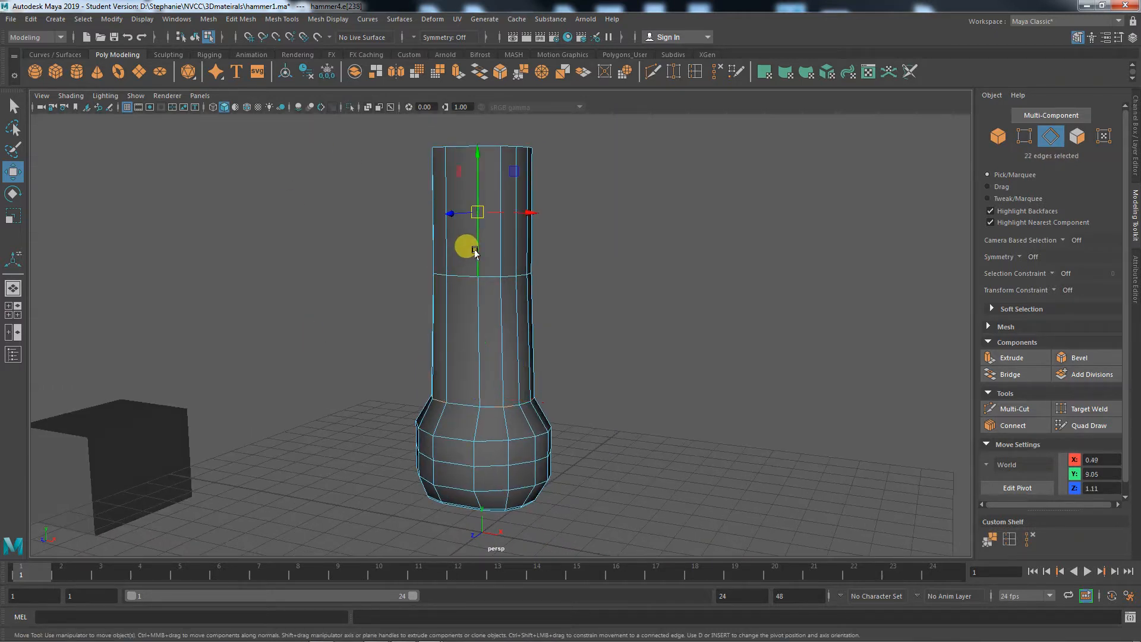
alt+drag(553, 366, 589, 408)
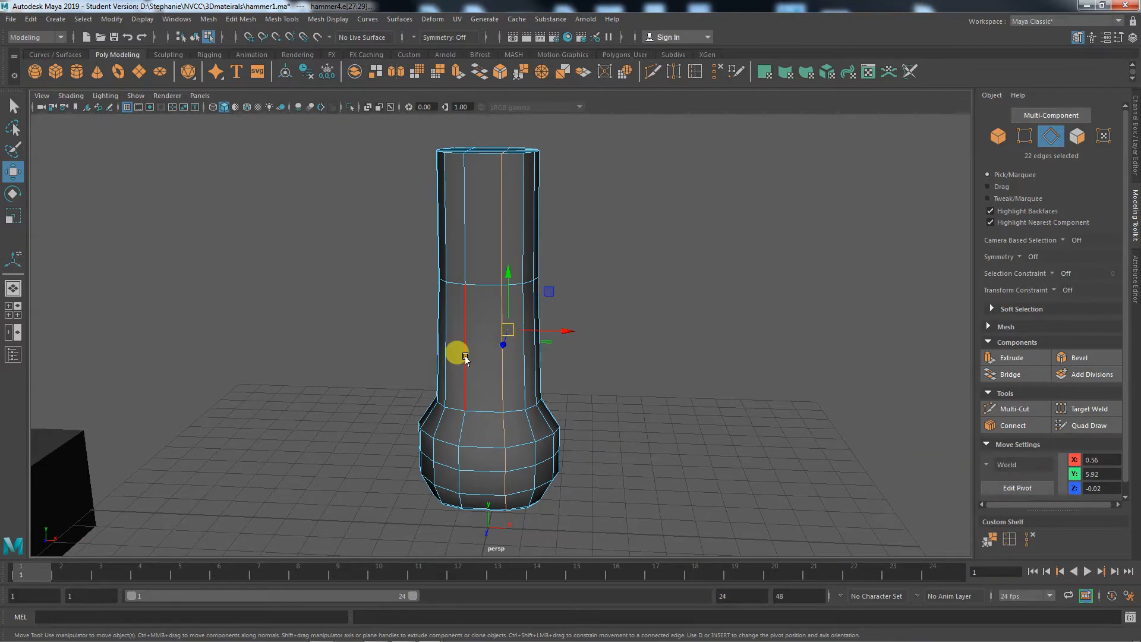
Select the front edges along the rim of the handle's capped end.
alt+drag(472, 343, 476, 373)
alt+right_drag(408, 343, 540, 290)
alt+middle_drag(539, 290, 541, 428)
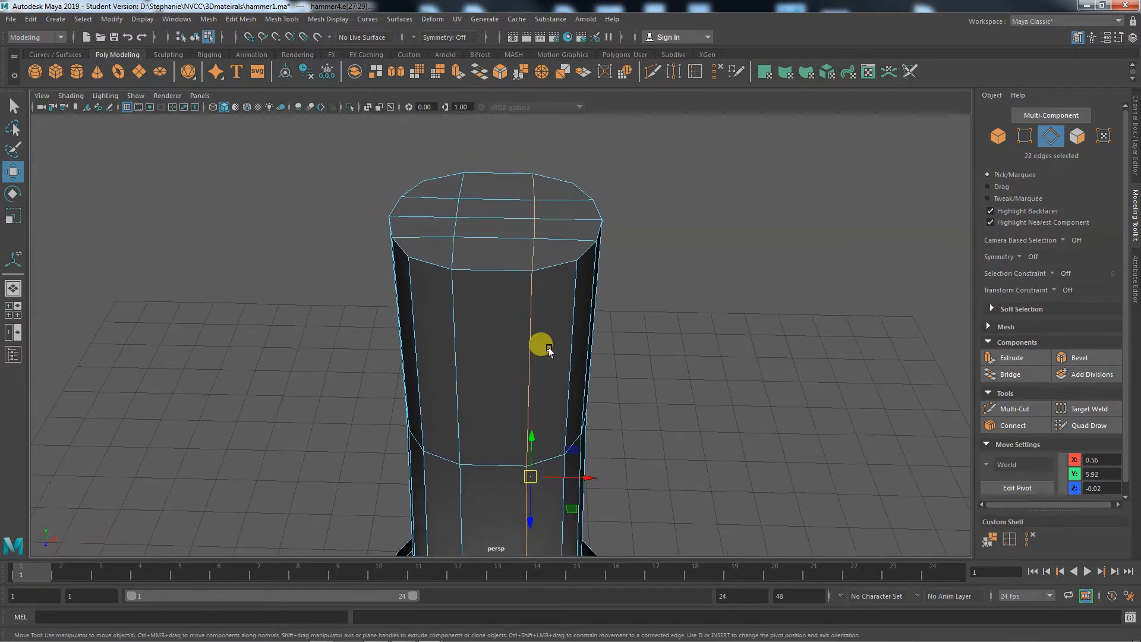
double_click(554, 270)
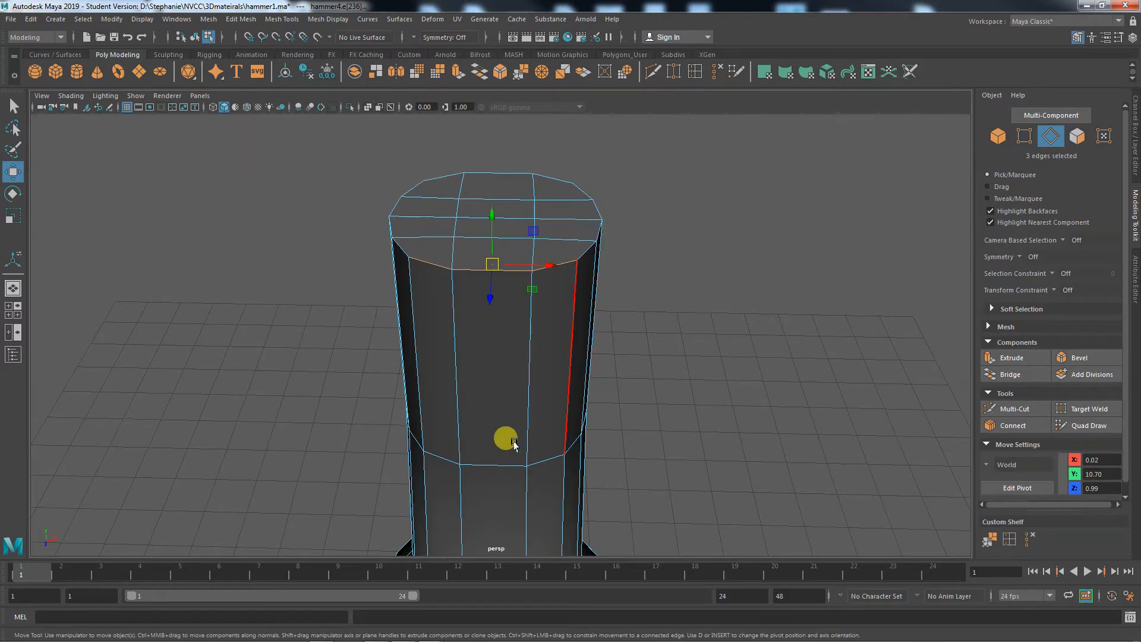
Select the horizontal edge loops around the upper part and the middle of the bulging base in turn.
mouse_move(515, 407)
alt+mouse_down()
mouse_move(476, 420)
mouse_move(530, 416)
alt+mouse_up()
alt+middle_drag(530, 414, 562, 307)
alt+drag(535, 457, 561, 440)
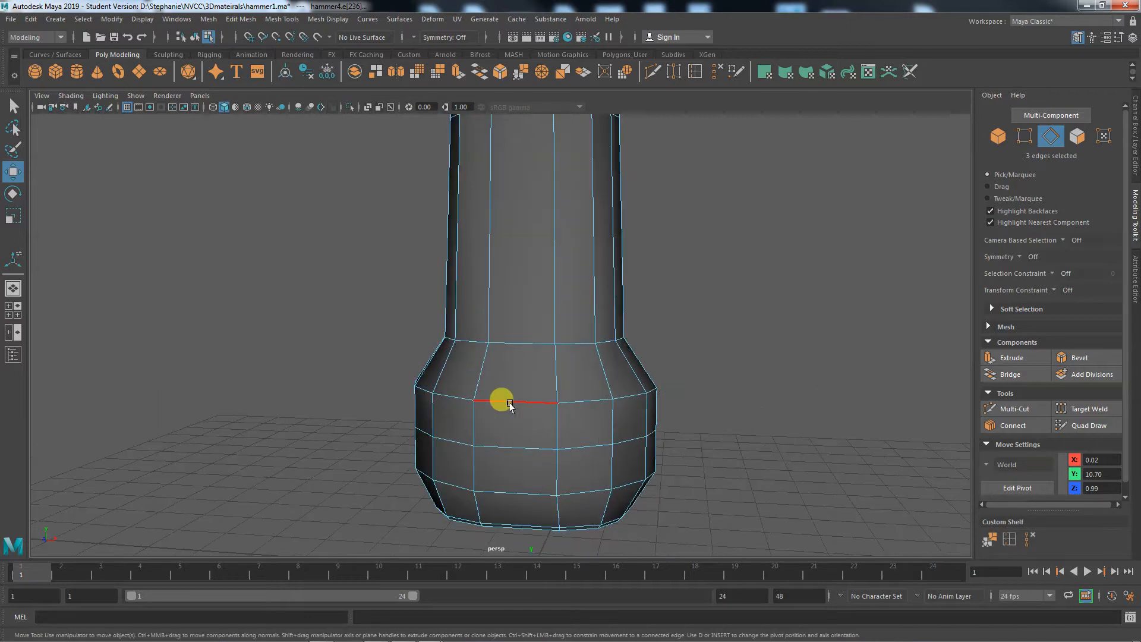
double_click(510, 403)
double_click(528, 449)
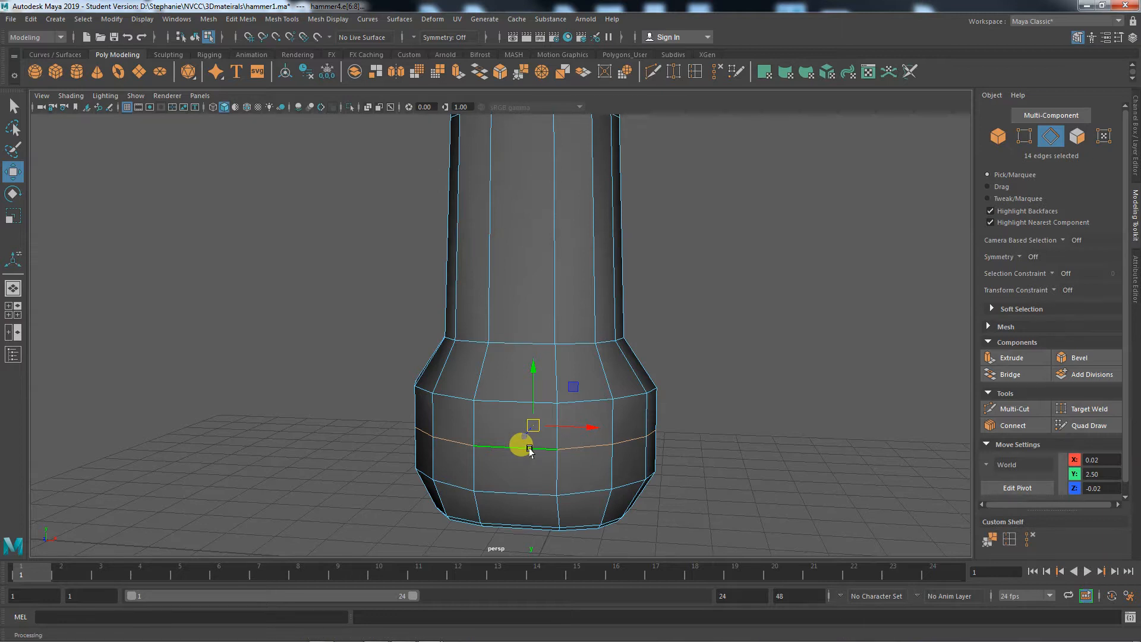
Select the horizontal edge loop around the handle's middle and move it up to a Y position of about 7.64.
alt+middle_drag(535, 377, 505, 445)
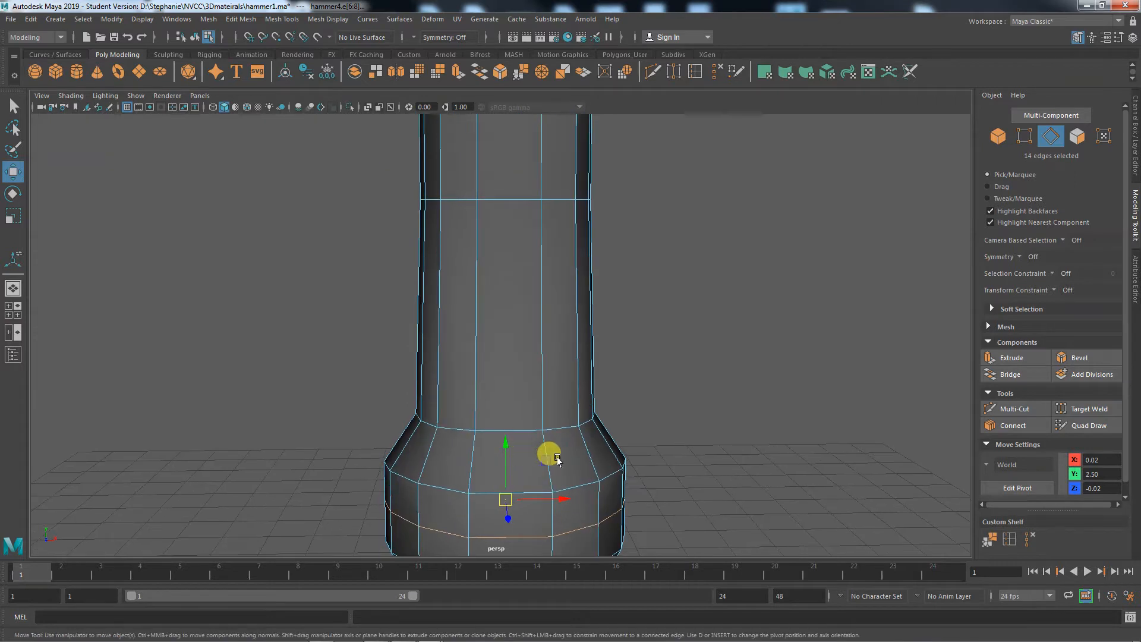
alt+right_drag(661, 469, 434, 449)
alt+drag(596, 479, 572, 476)
click(497, 251)
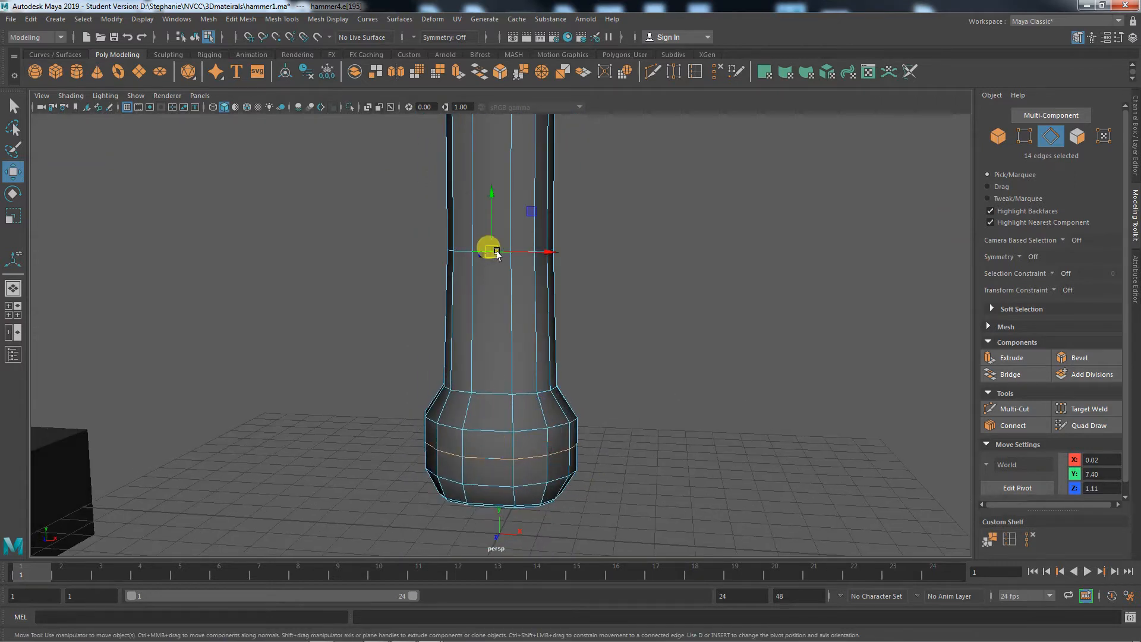
double_click(496, 251)
alt+drag(502, 331, 489, 386)
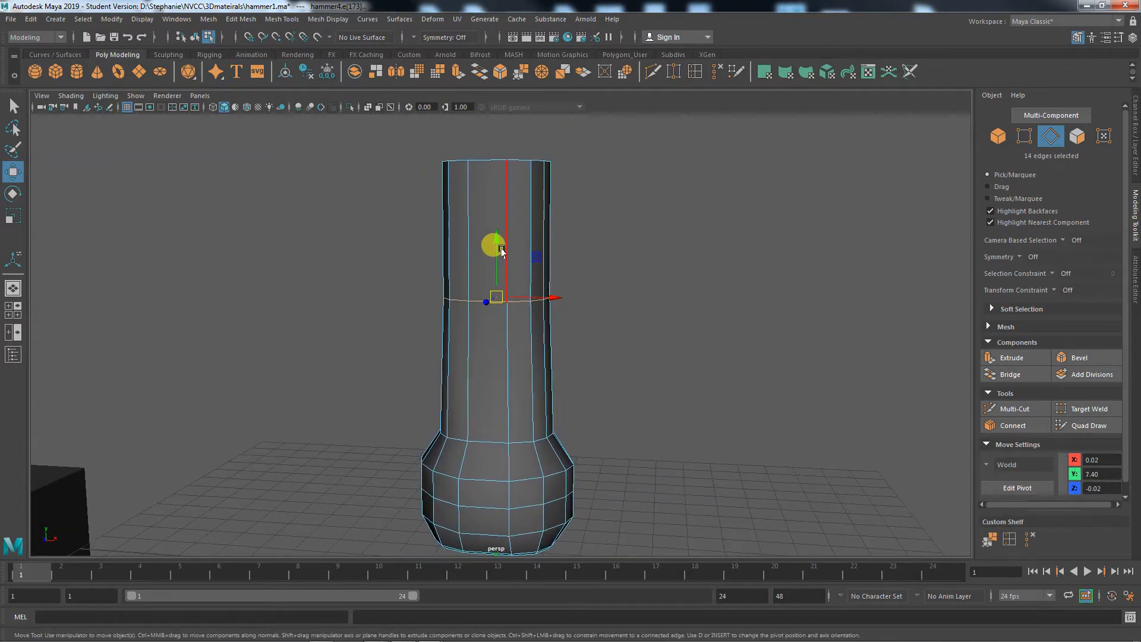
mouse_move(493, 237)
mouse_down()
mouse_move(488, 349)
mouse_move(495, 165)
mouse_move(485, 359)
mouse_move(509, 229)
mouse_up()
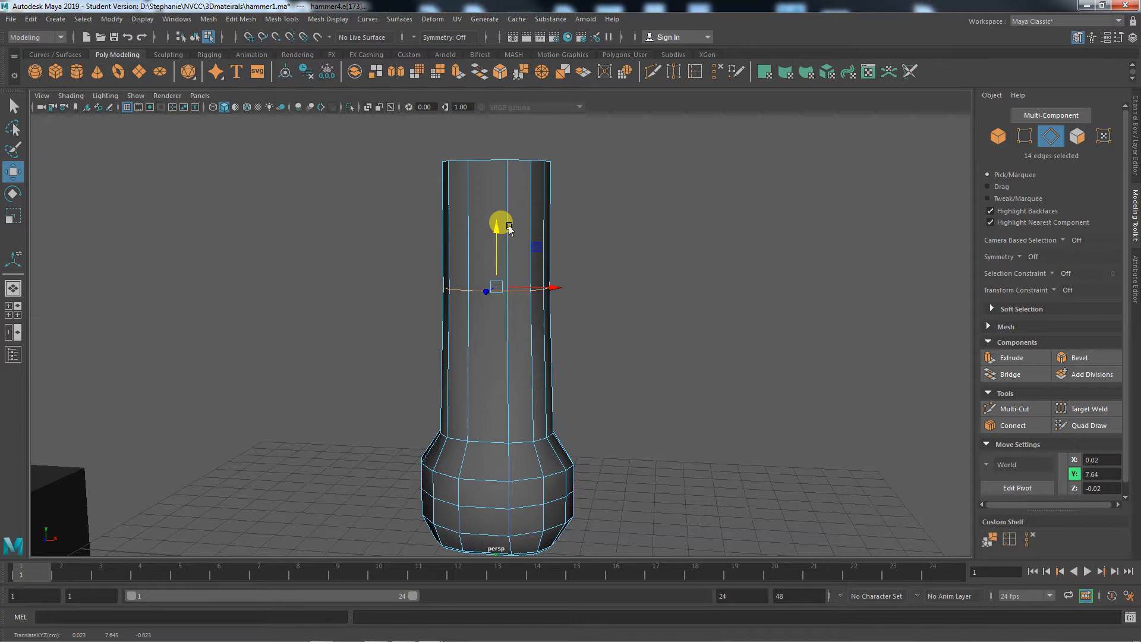
Set the Move tool's transform constraint to Surface and slide the handle's middle edge loop down to a Y position of about 4.97.
scroll(1061, 404, down, 1)
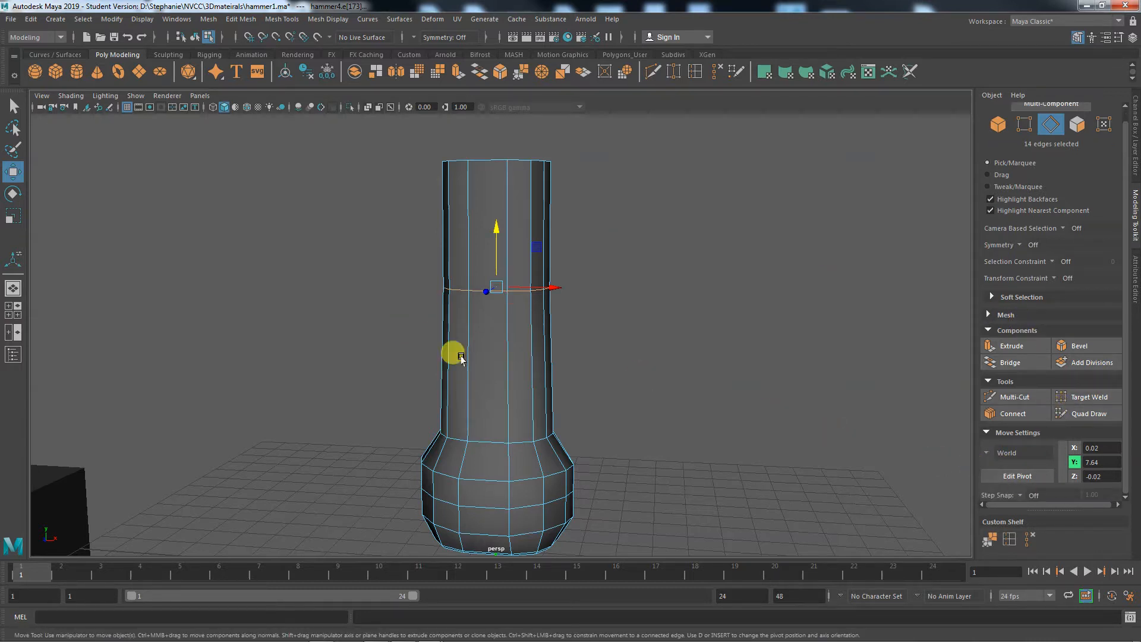
double_click(10, 176)
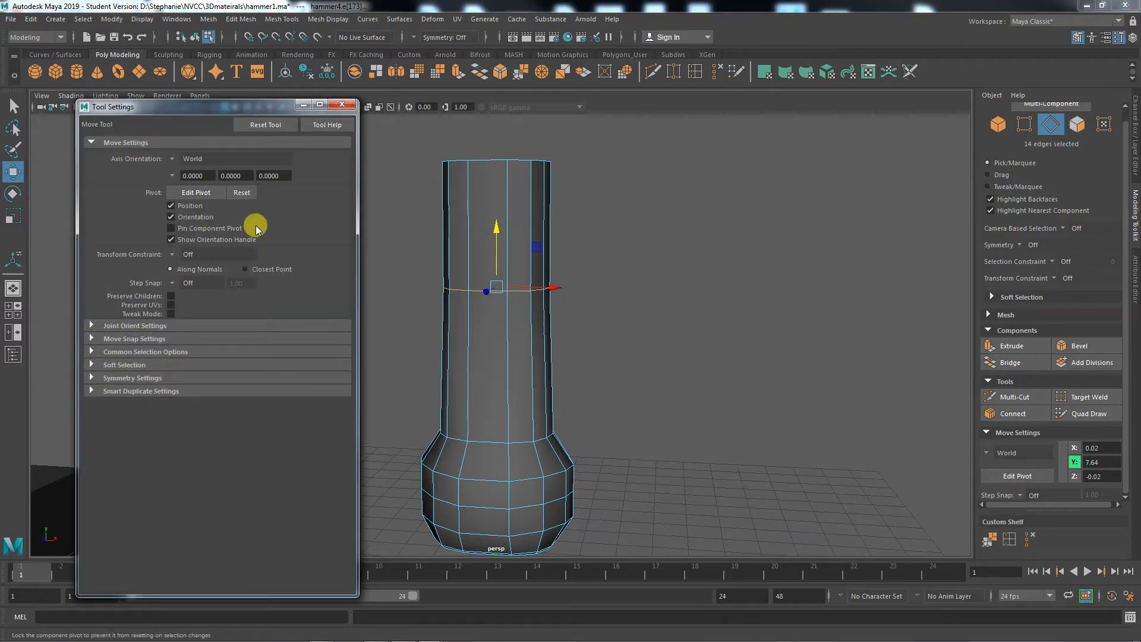
click(171, 255)
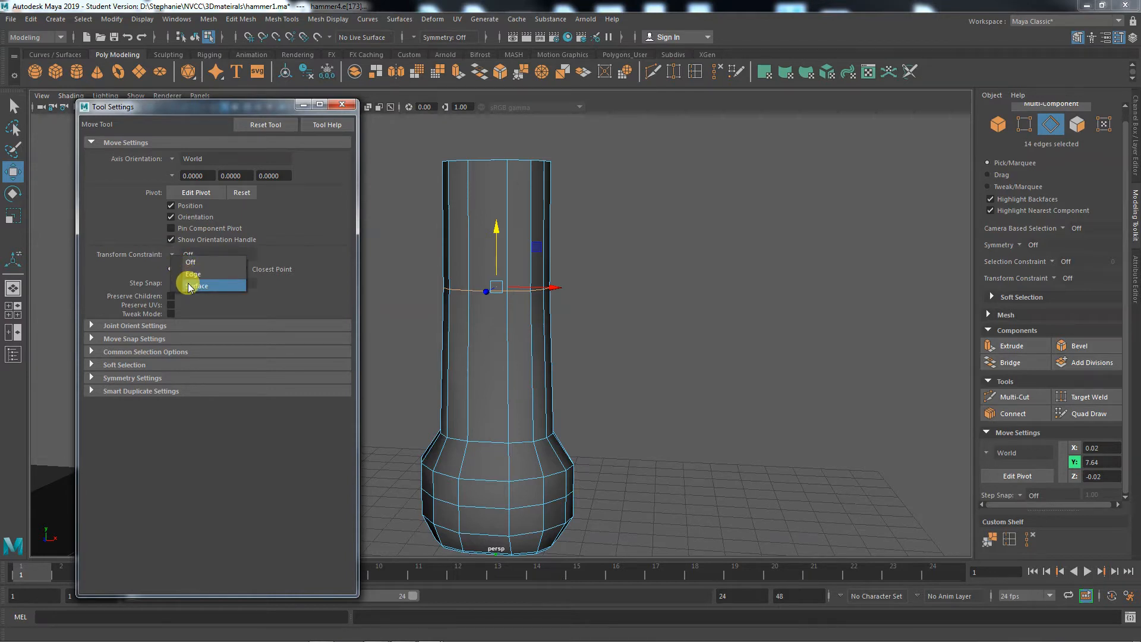
click(189, 287)
drag(481, 249, 489, 337)
Change the transform constraint to Edge and slide the middle edge loop back up to a Y position of about 7.44.
click(172, 255)
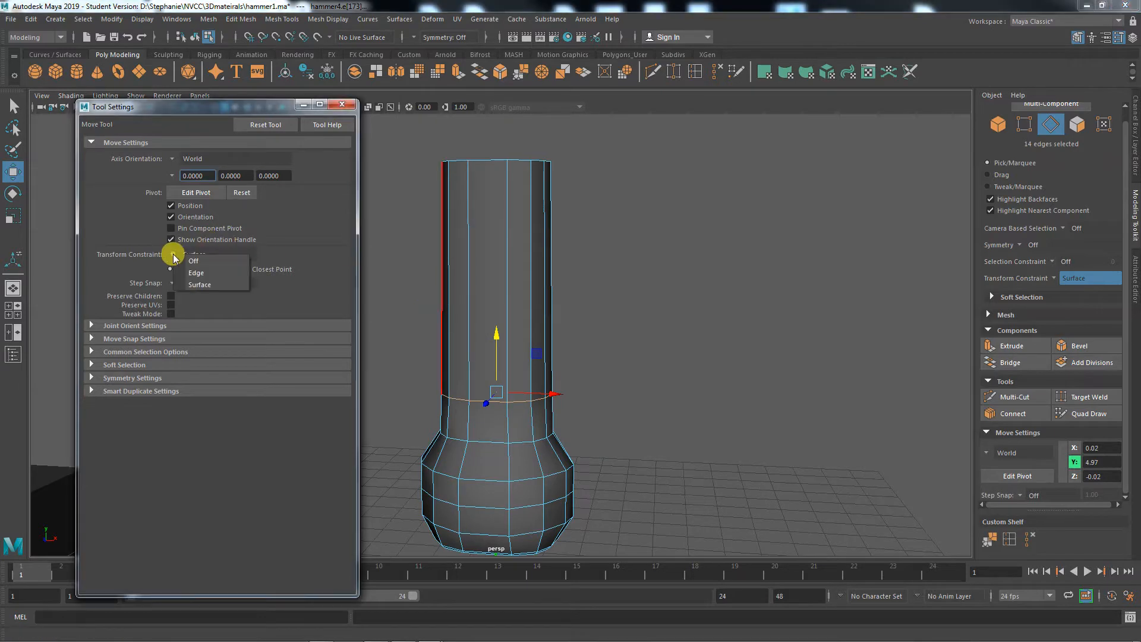
click(190, 266)
drag(484, 326, 483, 288)
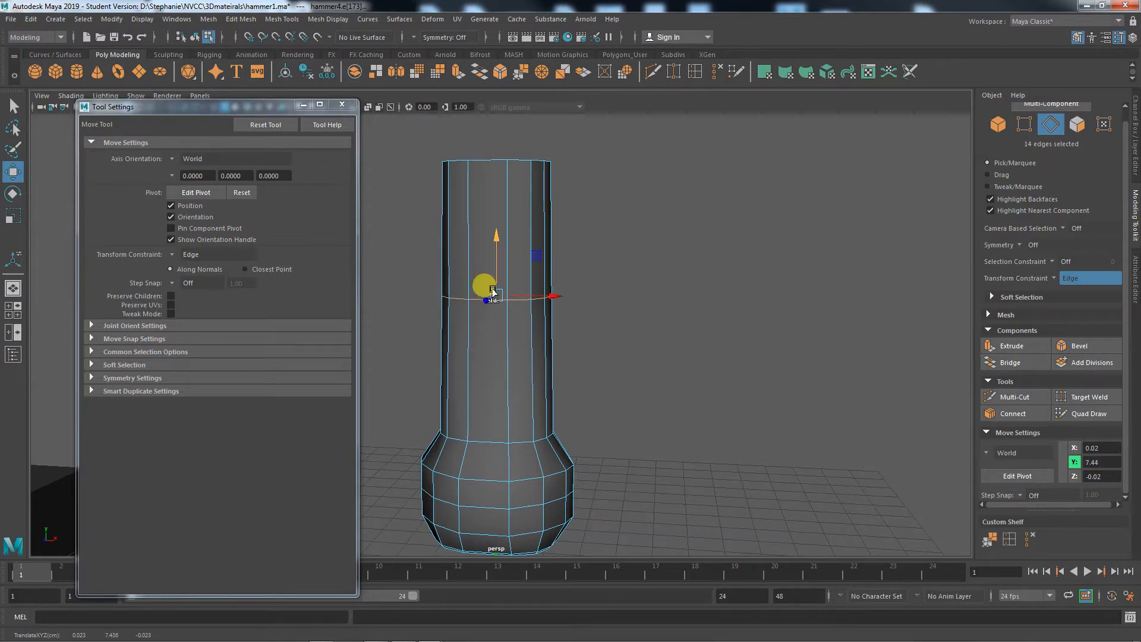
Select the edge loop where the shoulder meets the base, try sliding it upward along the edges, and undo the move.
click(491, 441)
drag(491, 443, 448, 477)
double_click(447, 476)
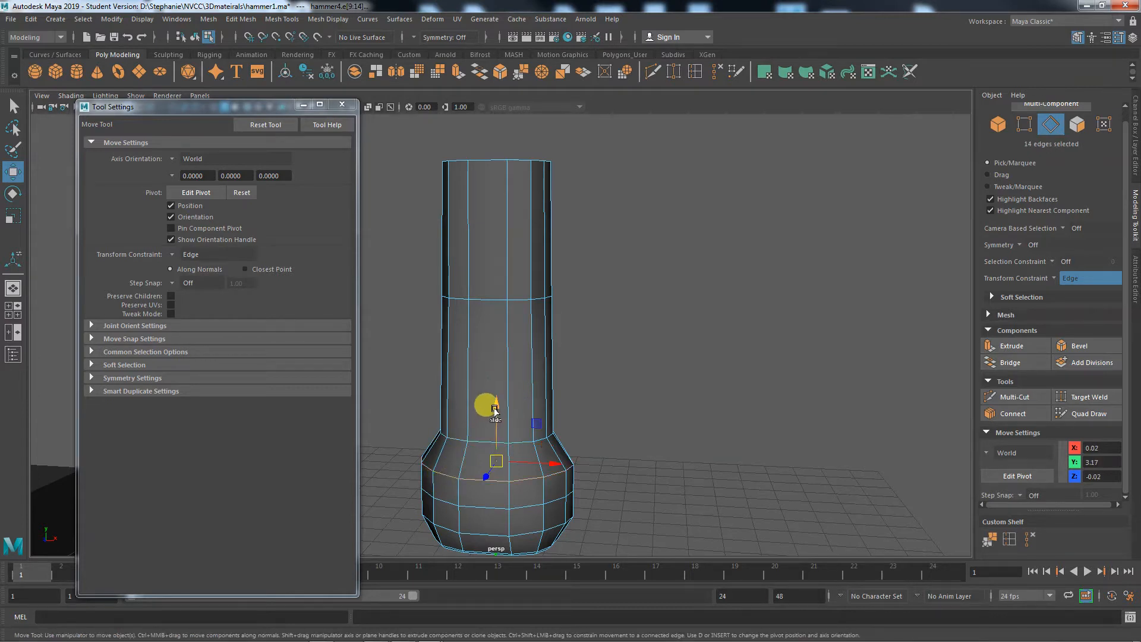
mouse_move(494, 410)
mouse_down()
mouse_move(495, 391)
mouse_move(494, 408)
mouse_up()
key(ctrl+z)
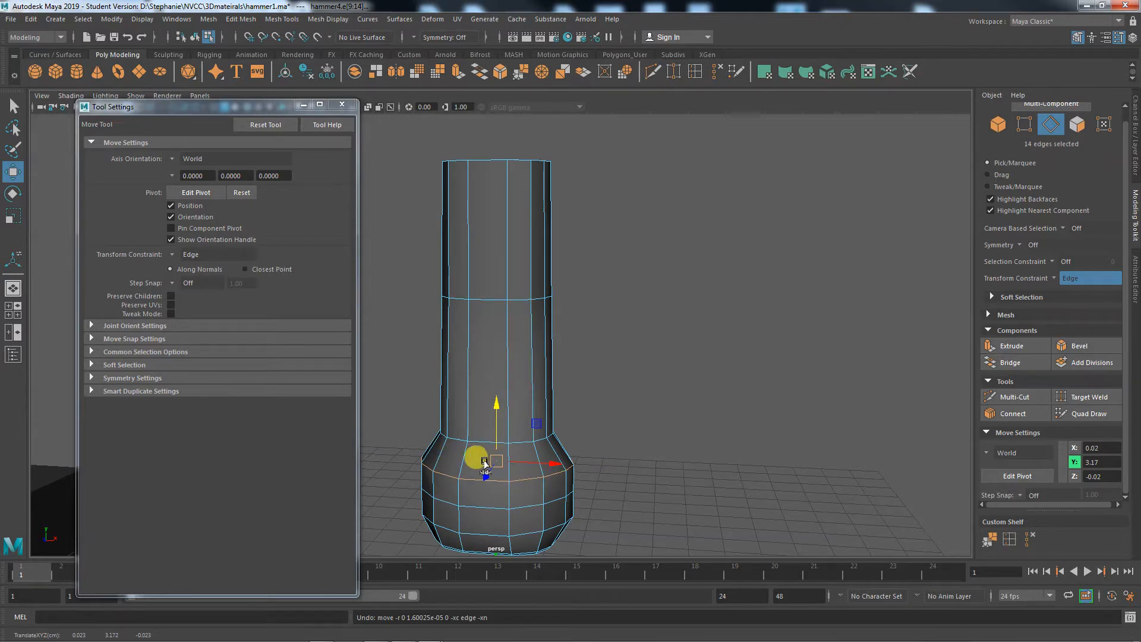
Turn off the Move tool's transform constraint.
alt+middle_drag(627, 440, 669, 392)
click(177, 256)
click(197, 262)
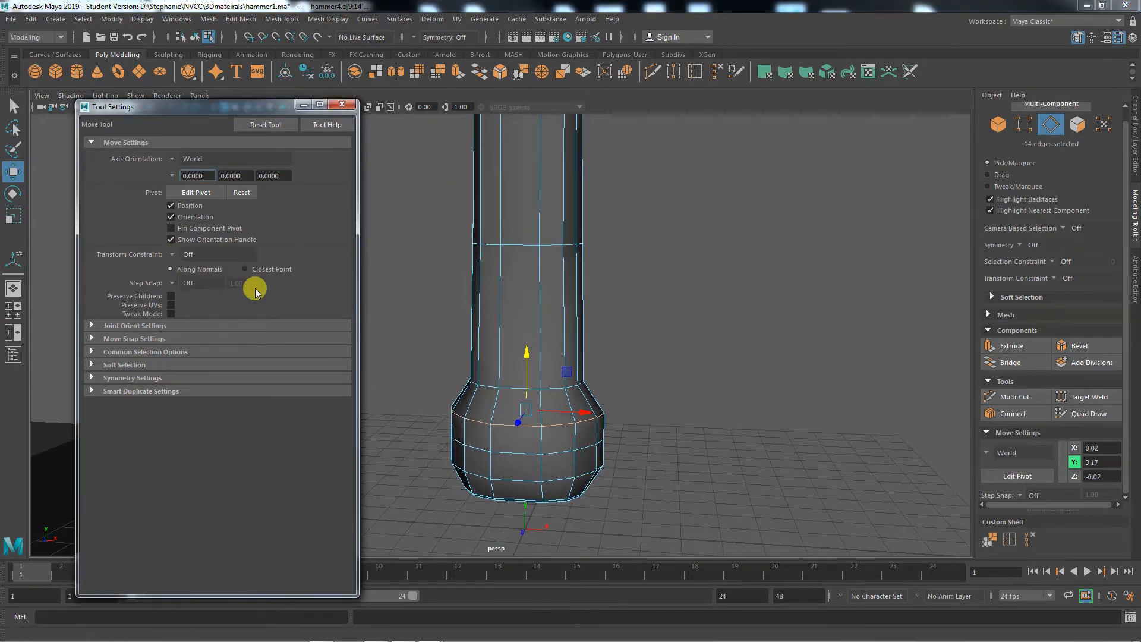
Insert an edge loop about midway around the sloped shoulder between handle and base, undoing and repeating the insertion to refine its placement.
alt+right_drag(631, 492, 717, 499)
alt+middle_drag(717, 500, 766, 462)
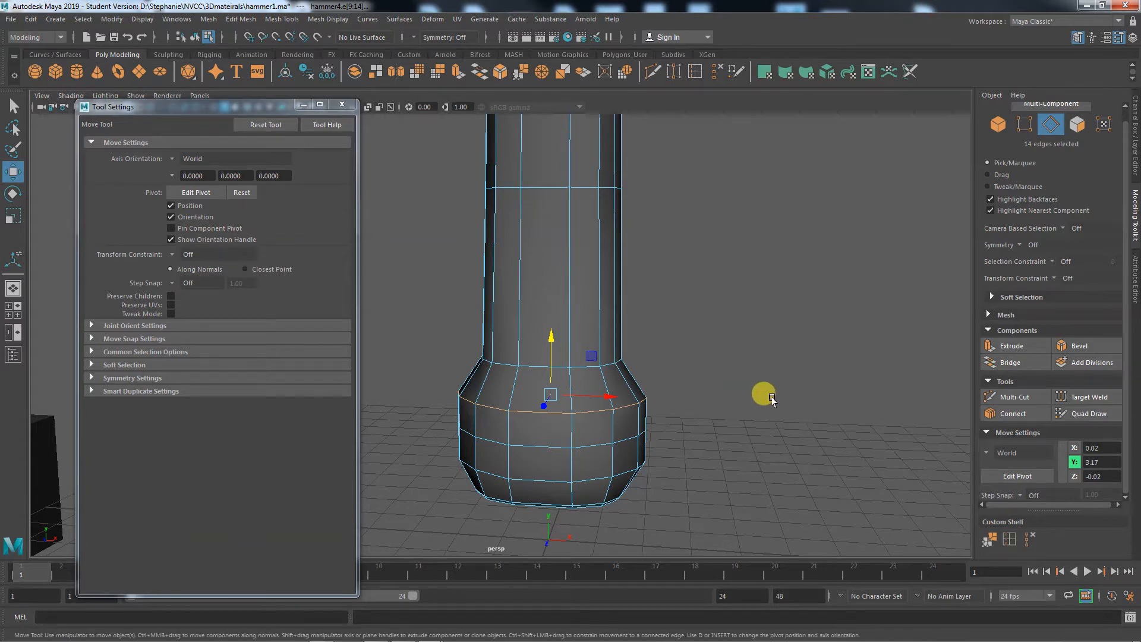
click(238, 19)
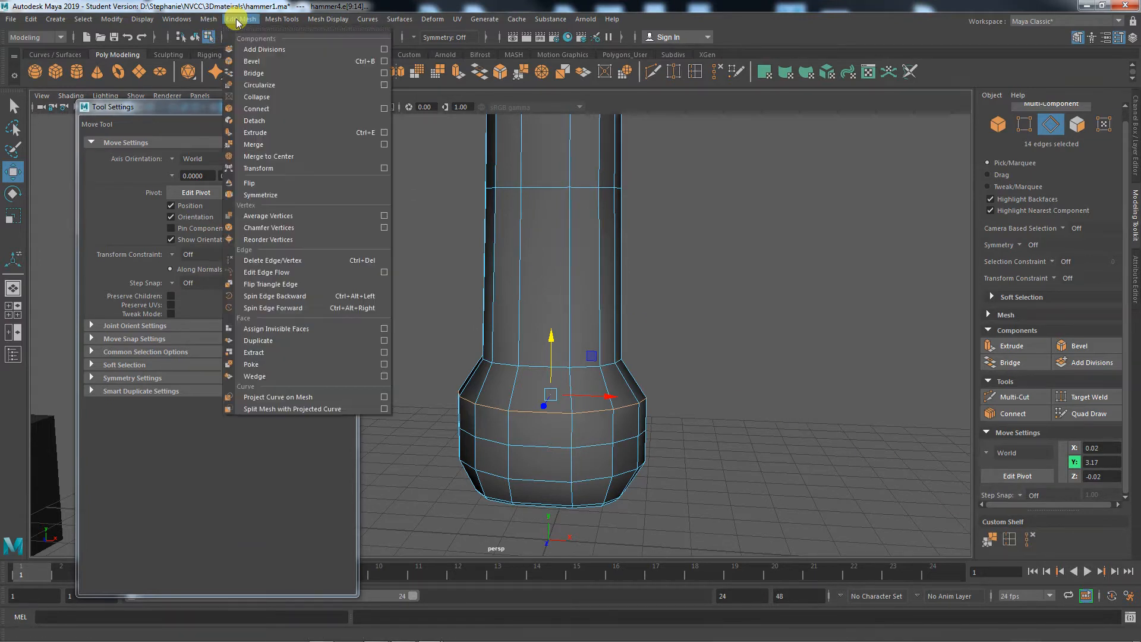
mouse_move(278, 22)
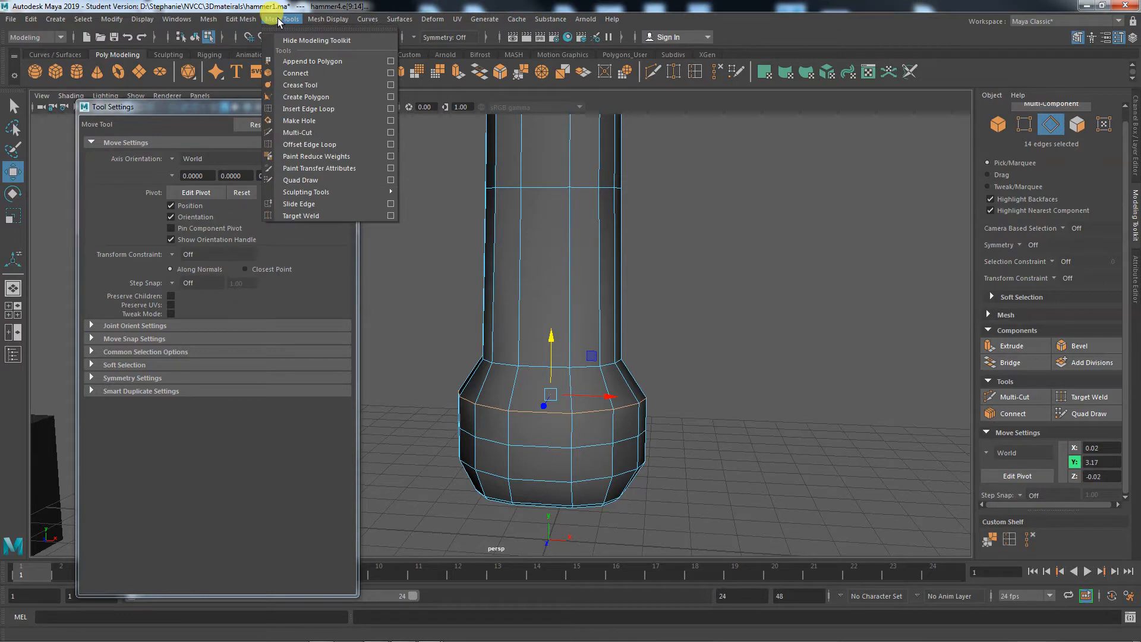
click(309, 109)
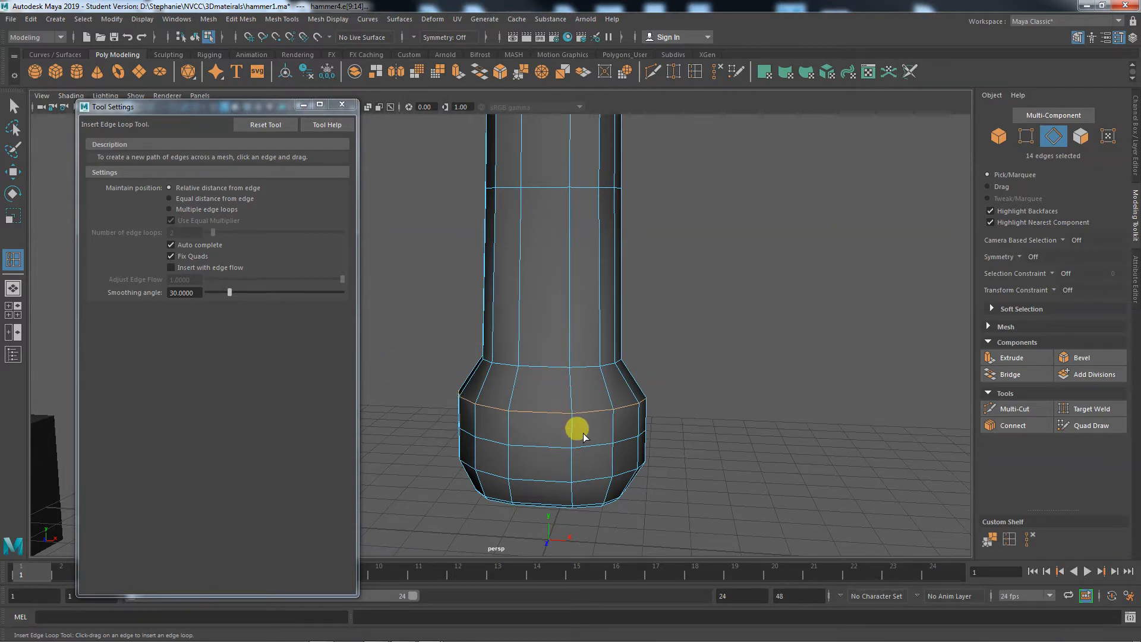
click(569, 383)
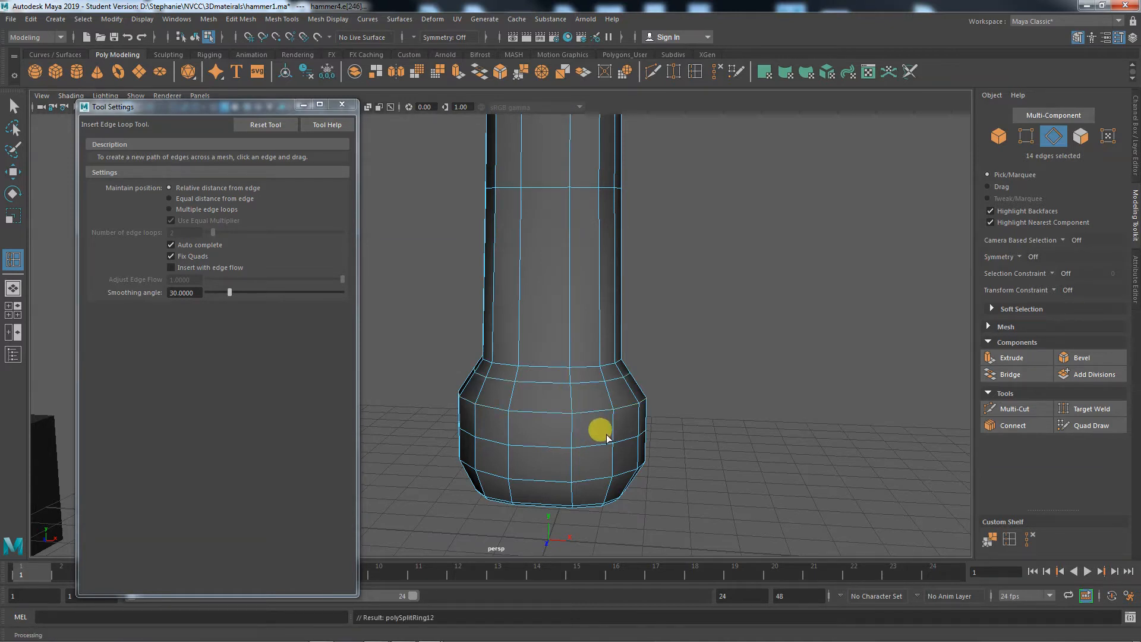
key(ctrl+z)
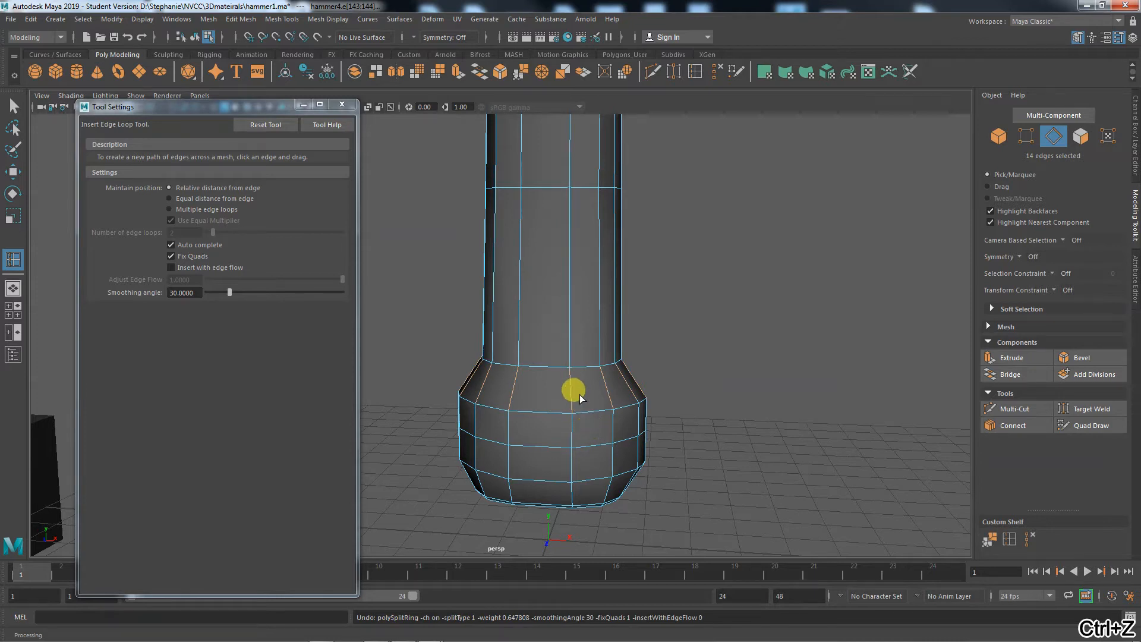
drag(571, 388, 572, 401)
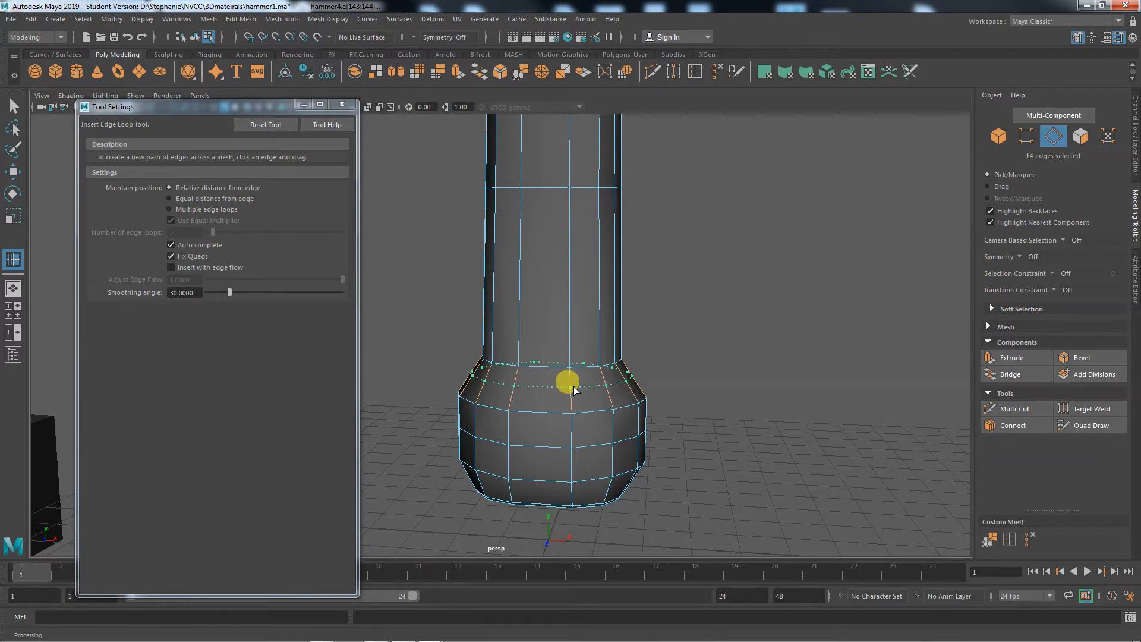
drag(573, 386, 573, 387)
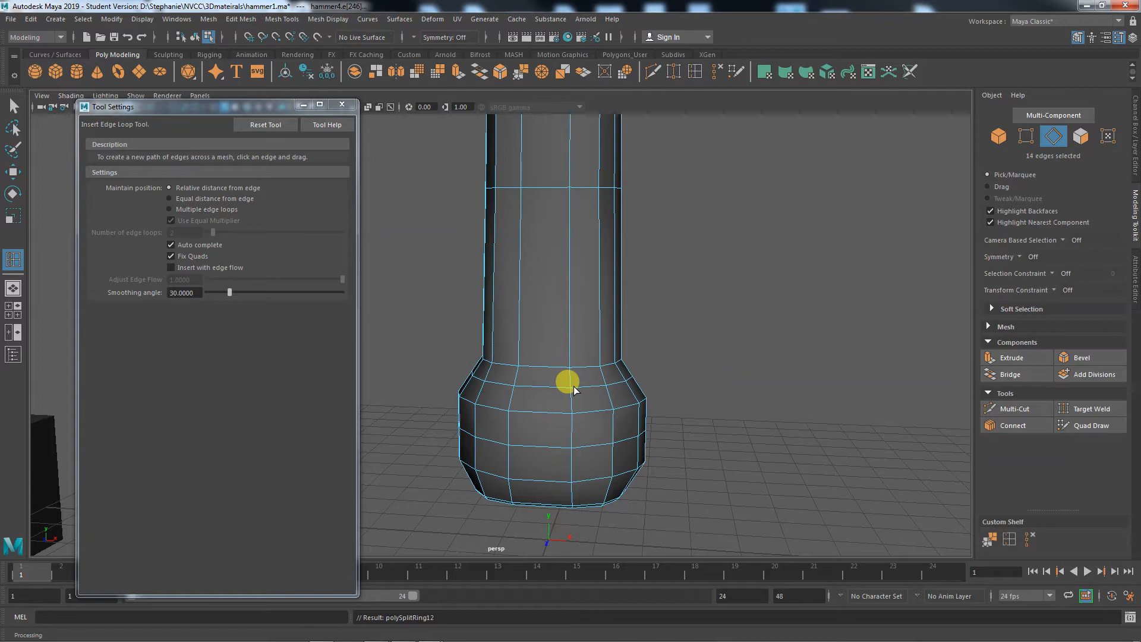
key(ctrl+z)
drag(572, 386, 572, 388)
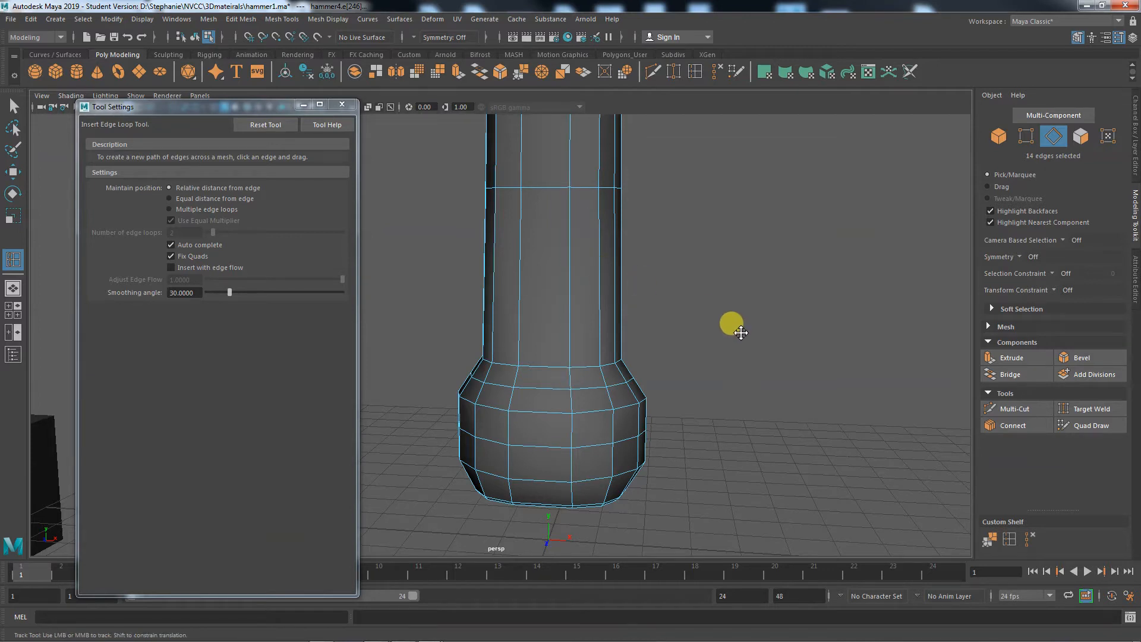
Insert one edge loop around the handle just above the shoulder and another just below its capped end.
alt+right_drag(731, 323, 756, 441)
alt+middle_drag(754, 438, 737, 401)
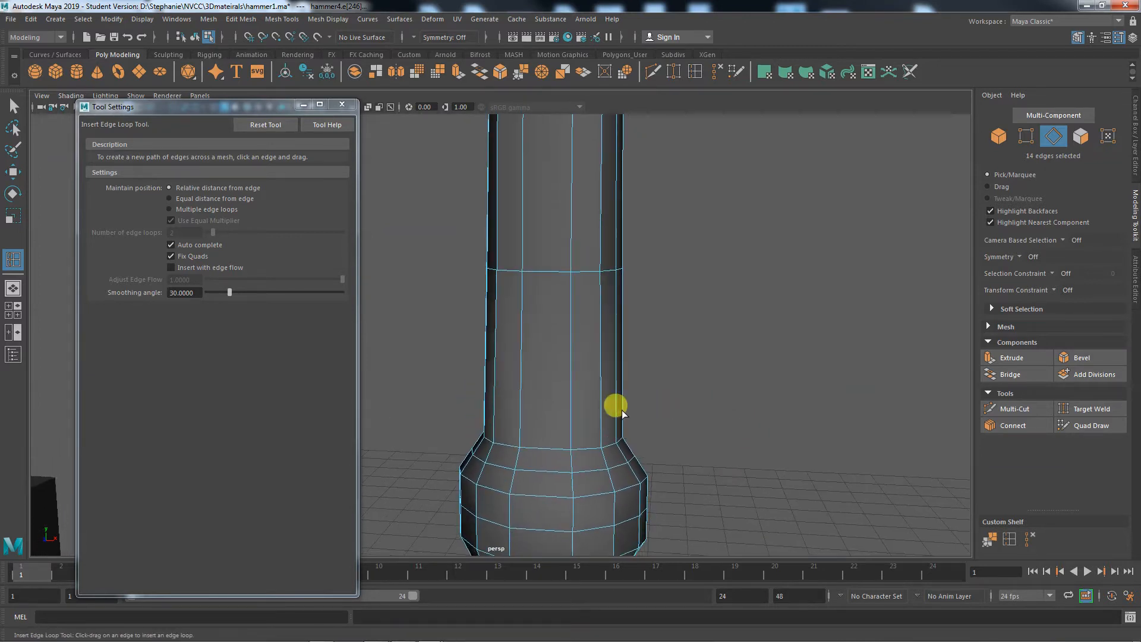
drag(569, 410, 565, 426)
drag(573, 129, 566, 113)
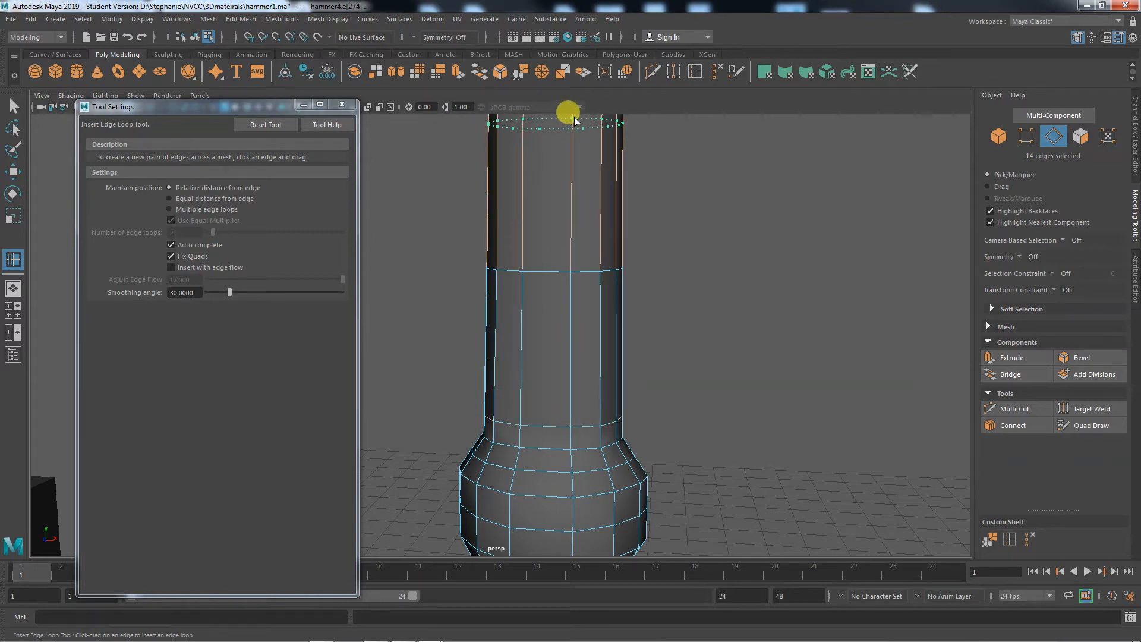
alt+middle_drag(755, 338, 800, 356)
alt+right_drag(803, 363, 686, 359)
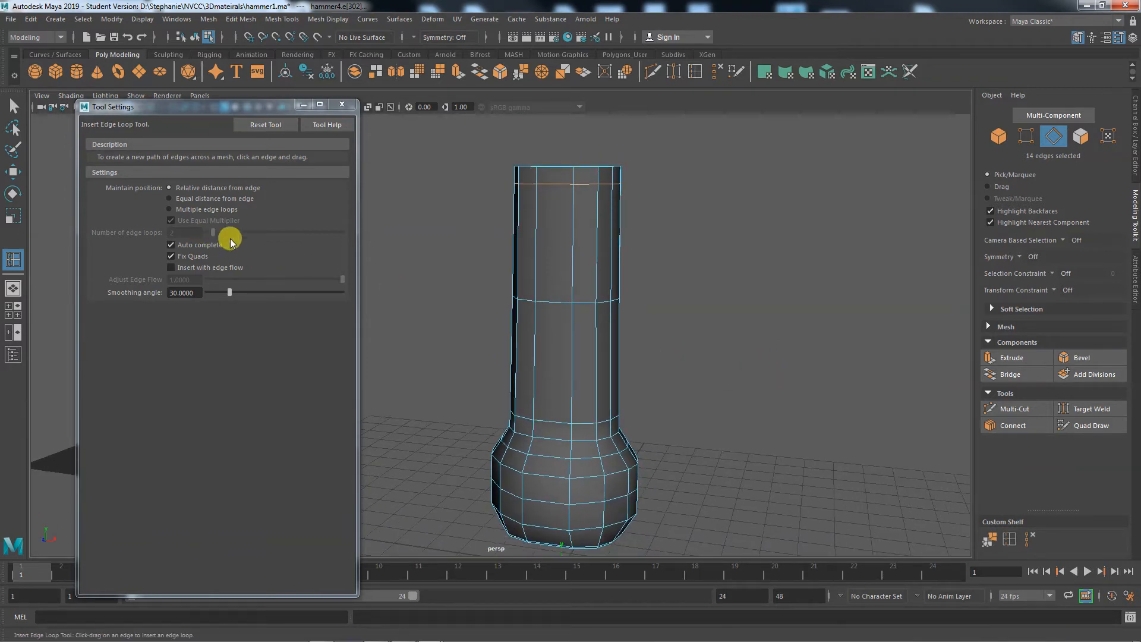
Try inserting a lengthwise edge loop along the front of the handle, and undo it.
click(13, 170)
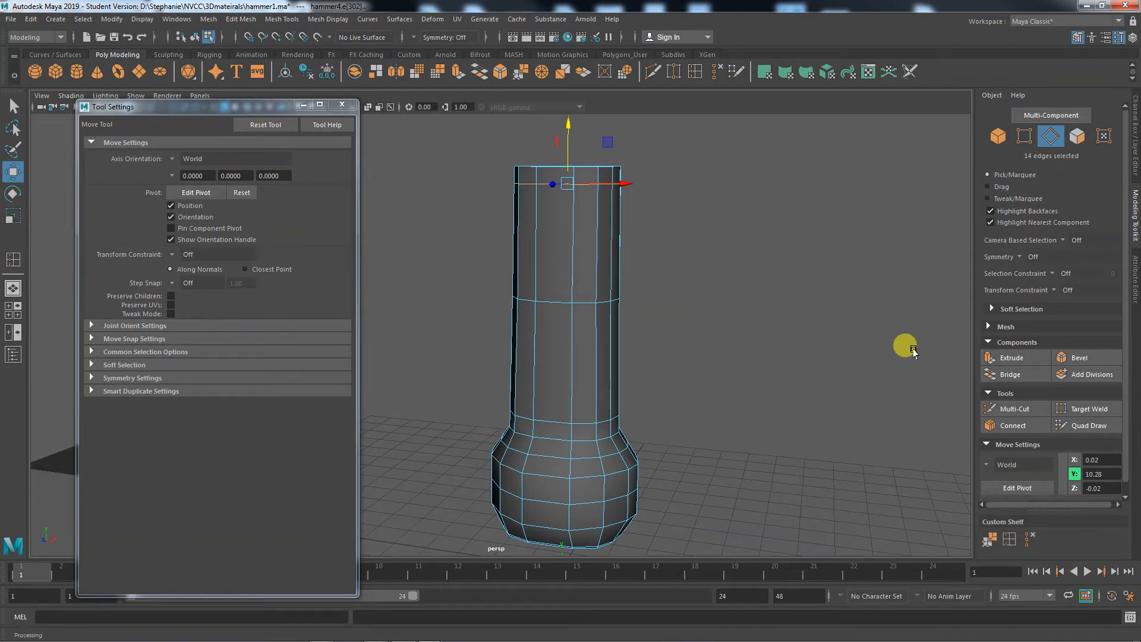
click(1009, 539)
drag(547, 382, 609, 422)
key(ctrl+z)
key(ctrl+z)
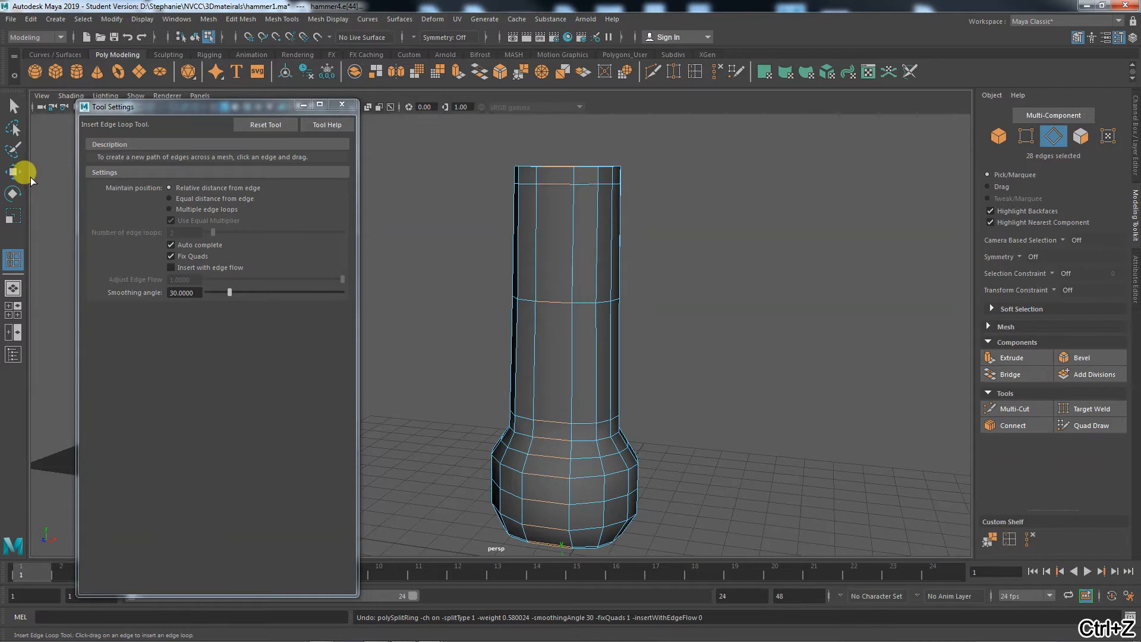
Select the edge loop midway around the sloped shoulder with the Move tool, try raising it without a constraint, and undo the move.
click(14, 172)
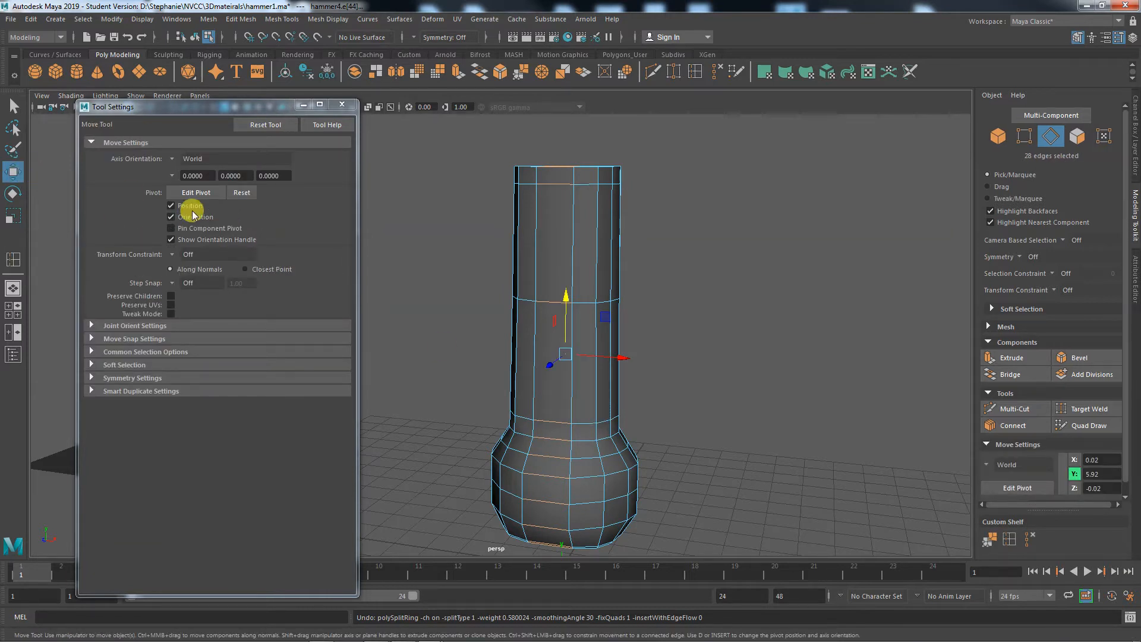
click(572, 466)
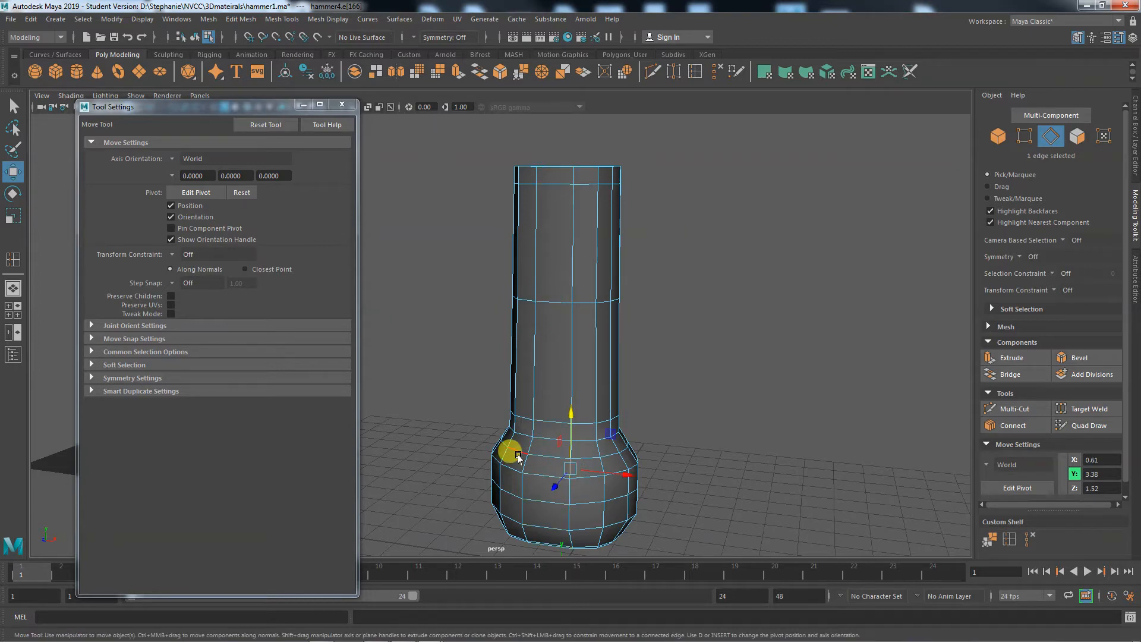
alt+right_drag(518, 454, 696, 489)
alt+middle_drag(695, 489, 638, 336)
alt+drag(622, 468, 635, 467)
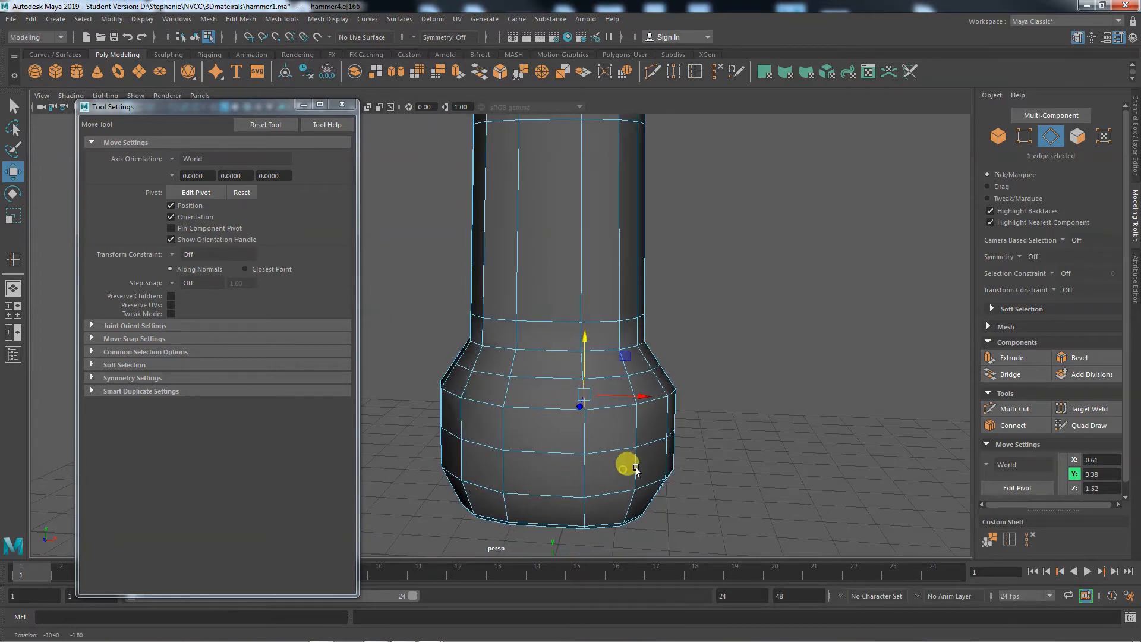
double_click(527, 373)
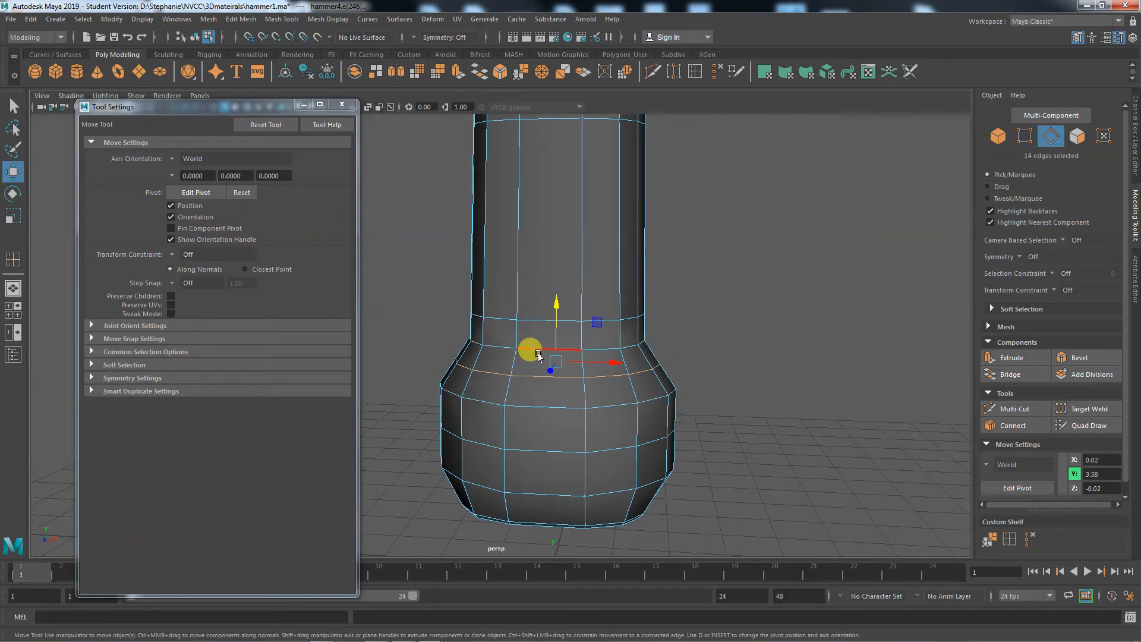
mouse_move(555, 309)
mouse_down()
mouse_move(555, 327)
mouse_move(550, 293)
mouse_move(552, 330)
mouse_move(550, 297)
mouse_up()
key(ctrl+z)
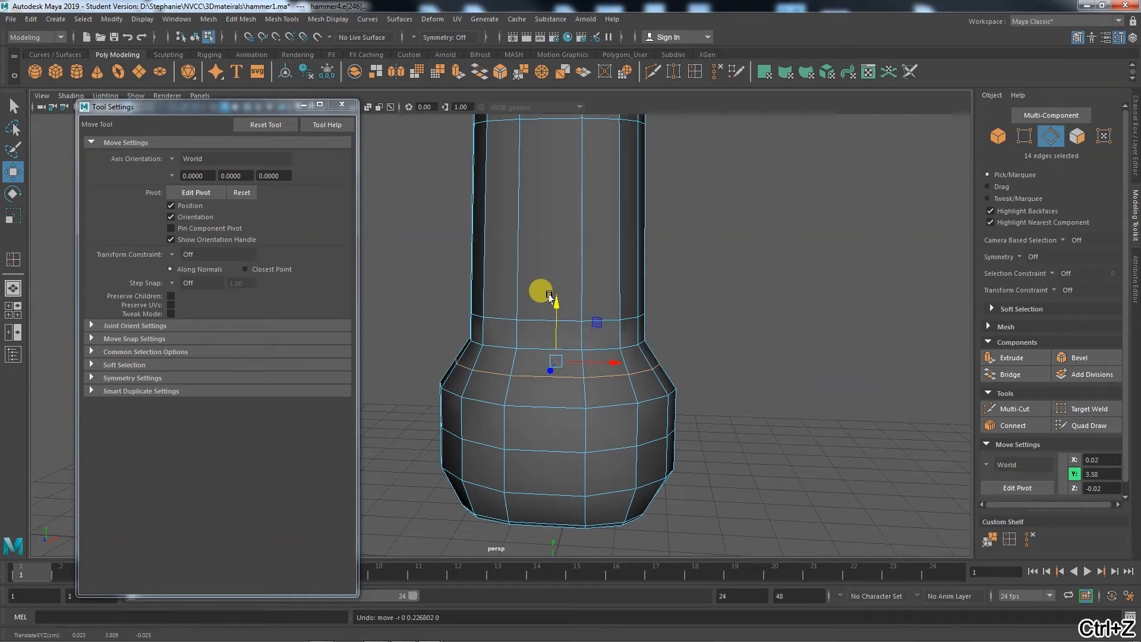
Set the Move tool's transform constraint to Edge and slide the selected shoulder loop slightly along the surface.
click(172, 254)
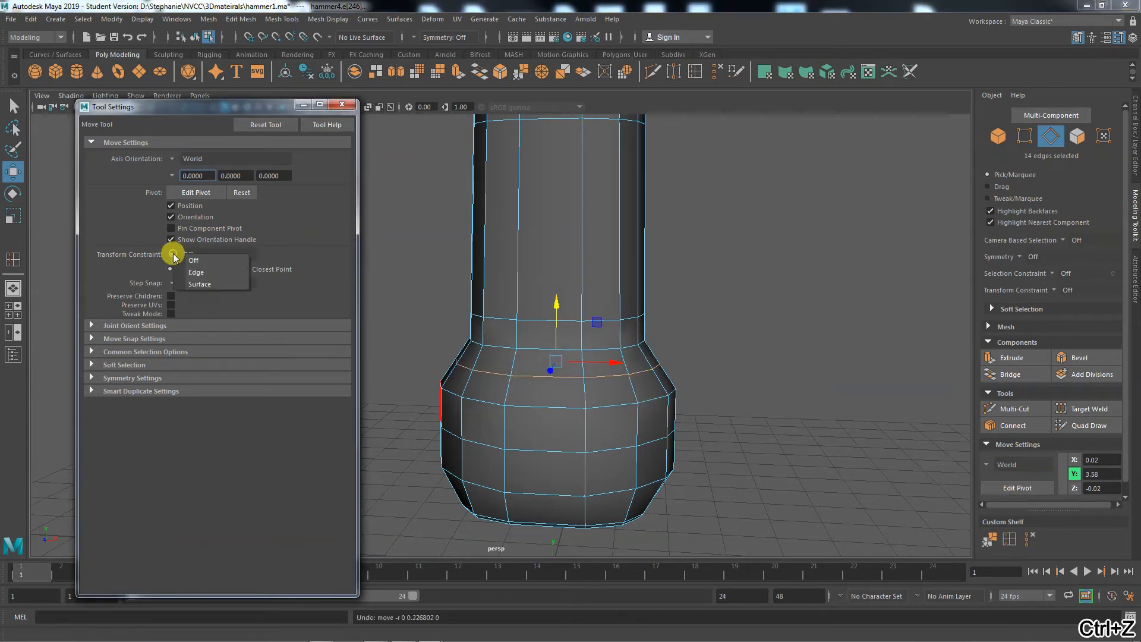
click(111, 222)
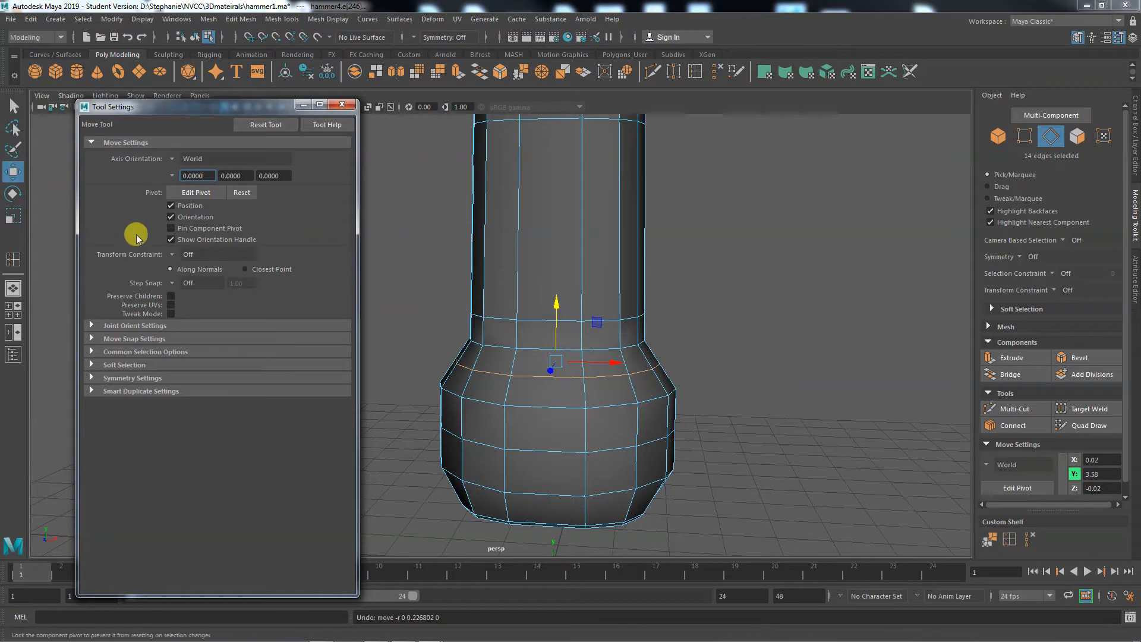
click(175, 253)
click(178, 270)
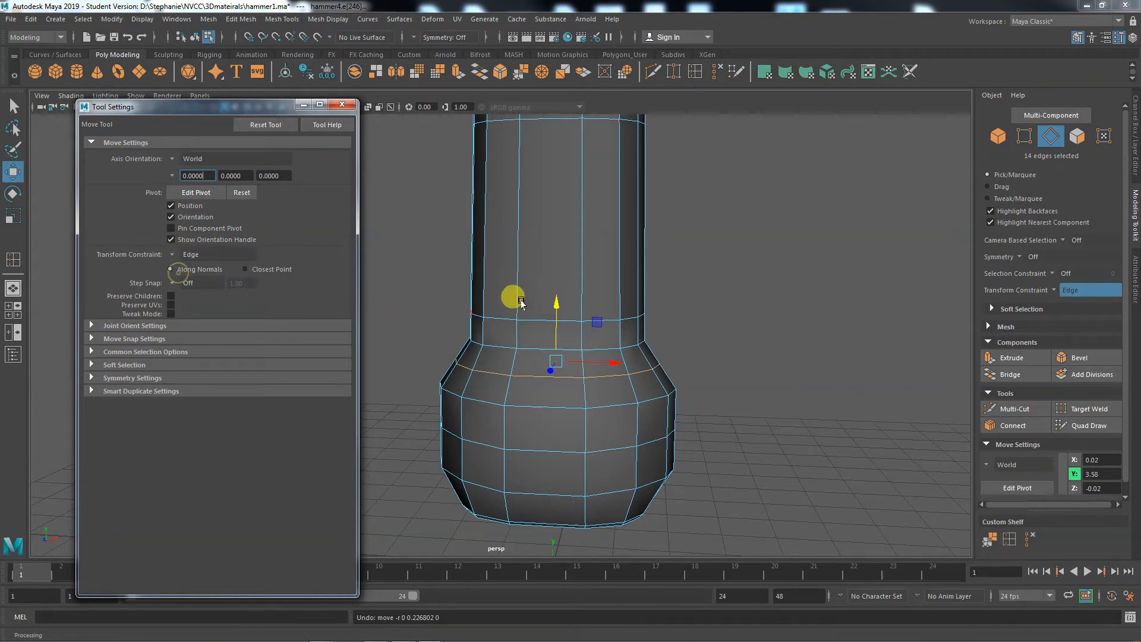
drag(521, 303, 551, 308)
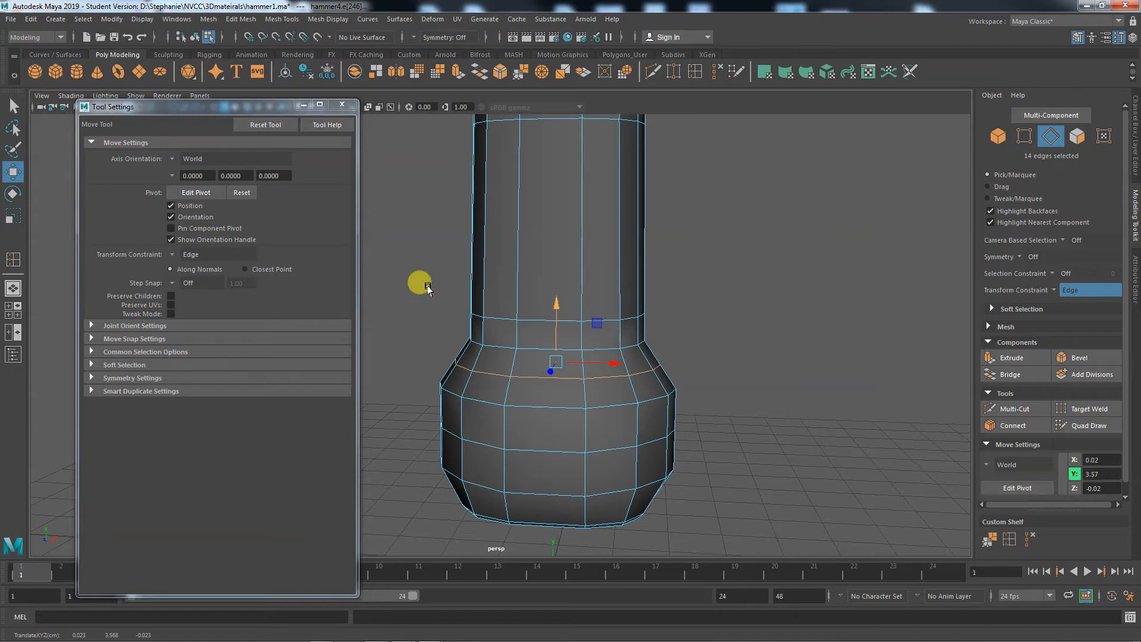
Turn off the transform constraint, undo a trial vertical move, and scale the shoulder loop slightly outward.
click(172, 255)
click(181, 261)
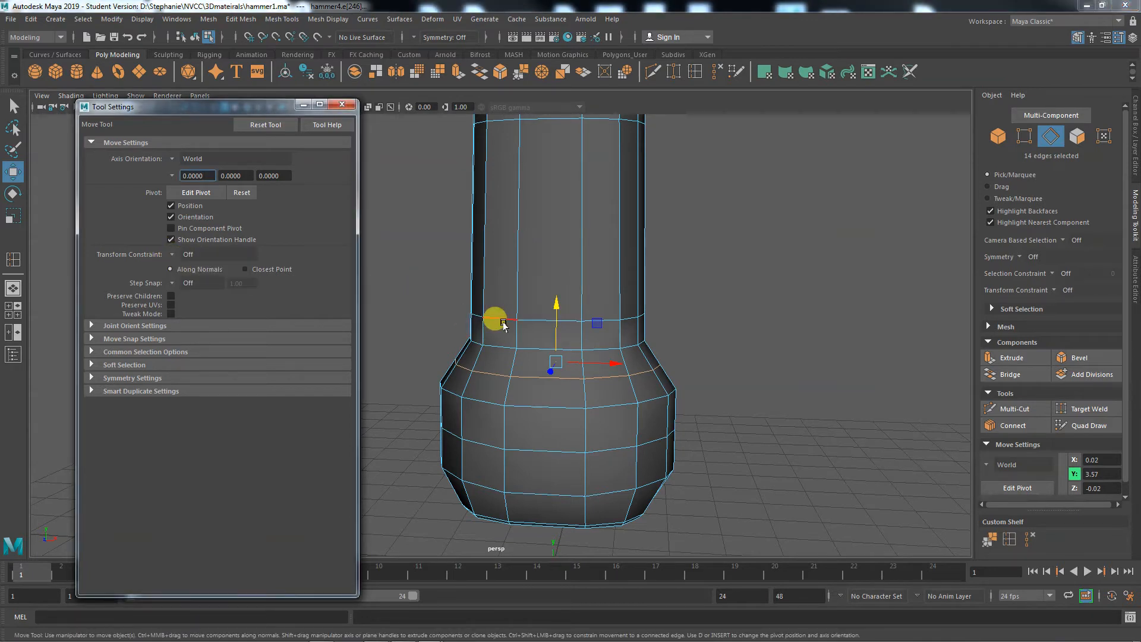
drag(556, 309, 556, 307)
key(ctrl+z)
key(r)
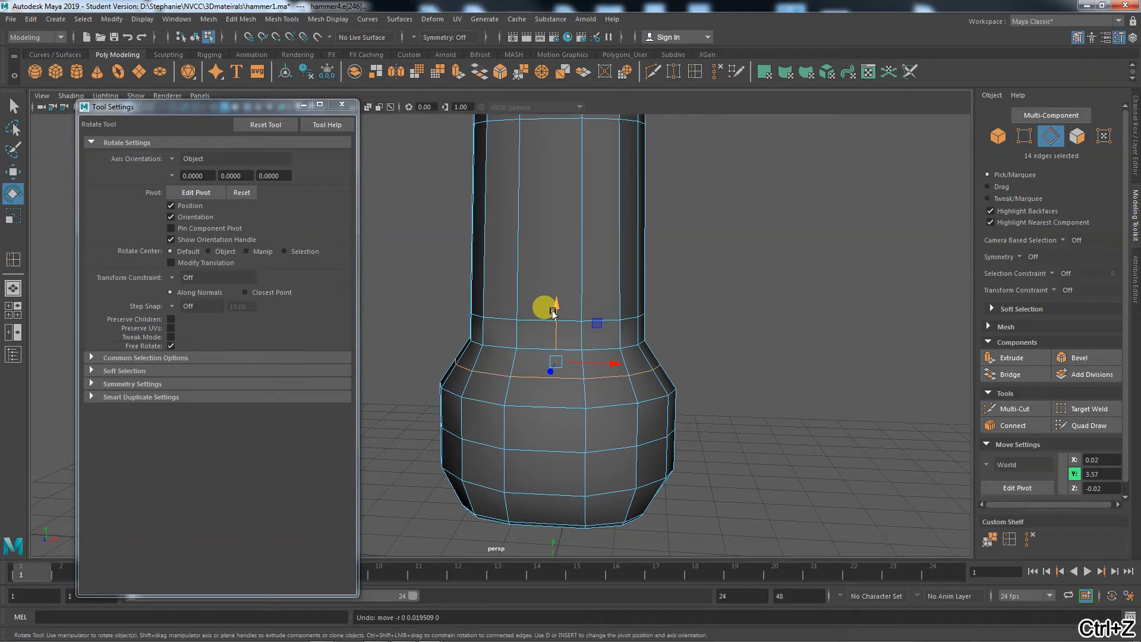
drag(552, 359, 559, 364)
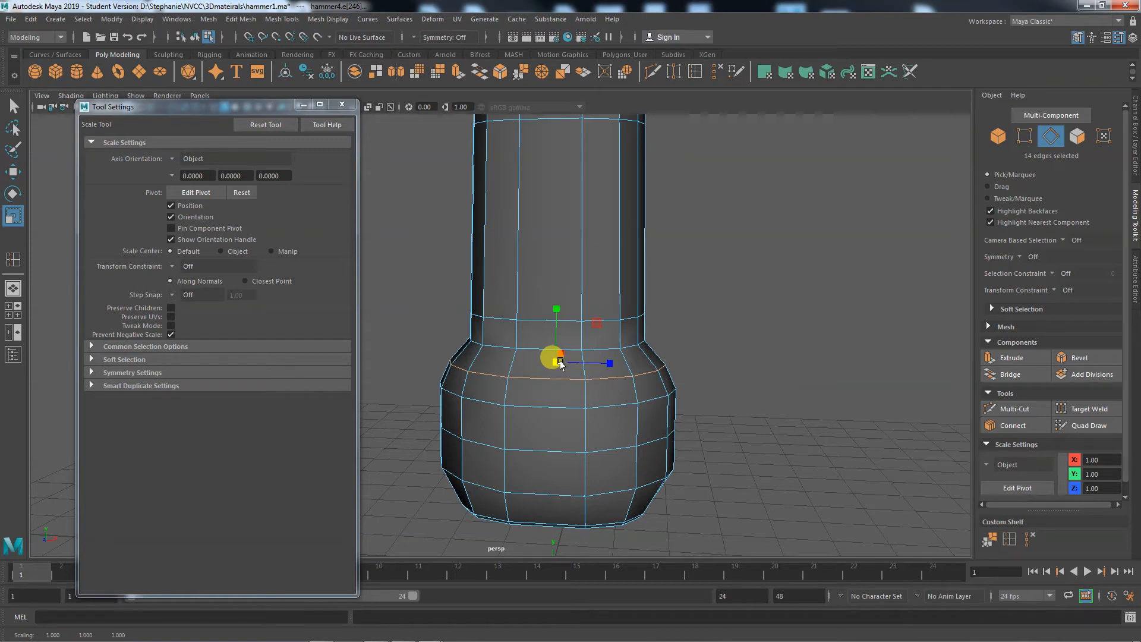
Select the edge loop around the middle of the handle shaft and remove it with a plain delete.
alt+middle_drag(616, 280, 616, 405)
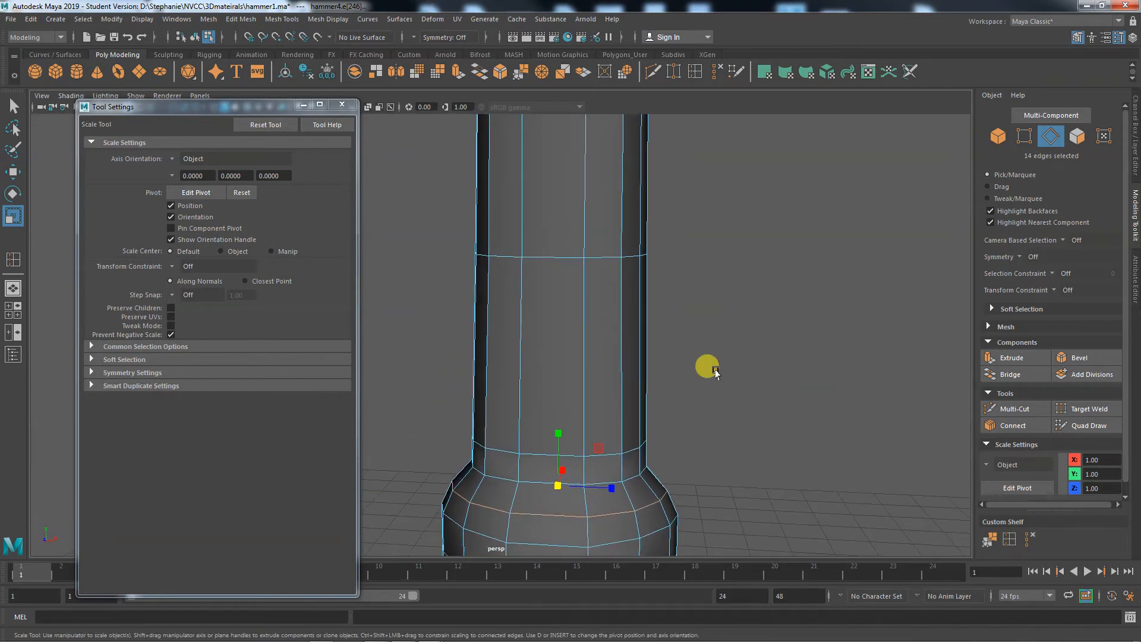
alt+right_drag(728, 370, 574, 355)
alt+drag(574, 356, 649, 376)
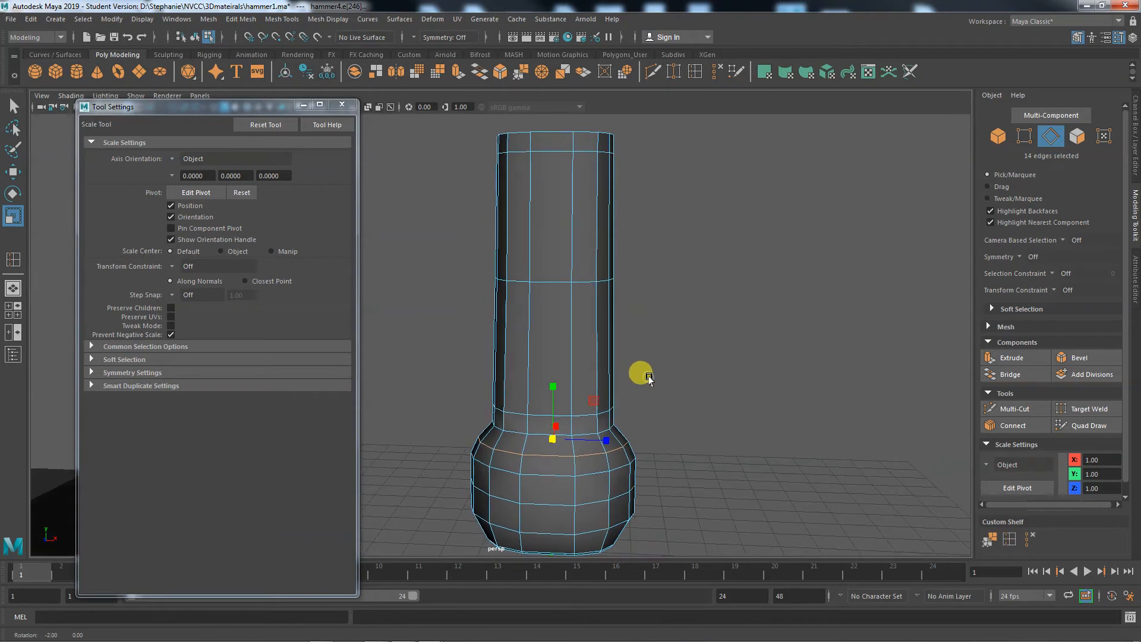
double_click(551, 284)
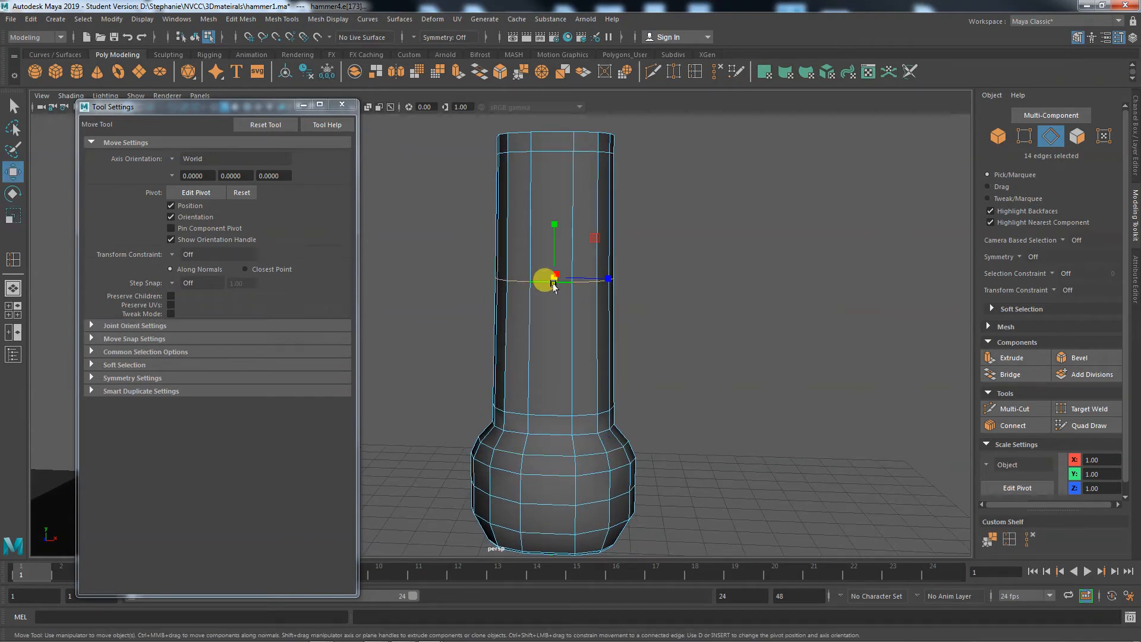
key(w)
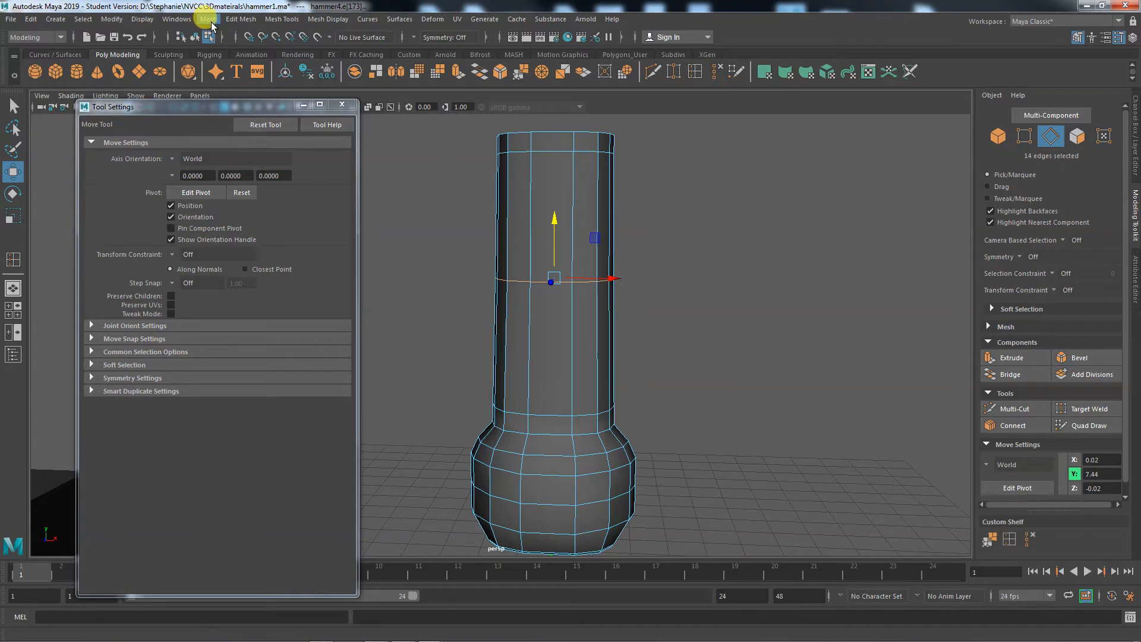
key(Delete)
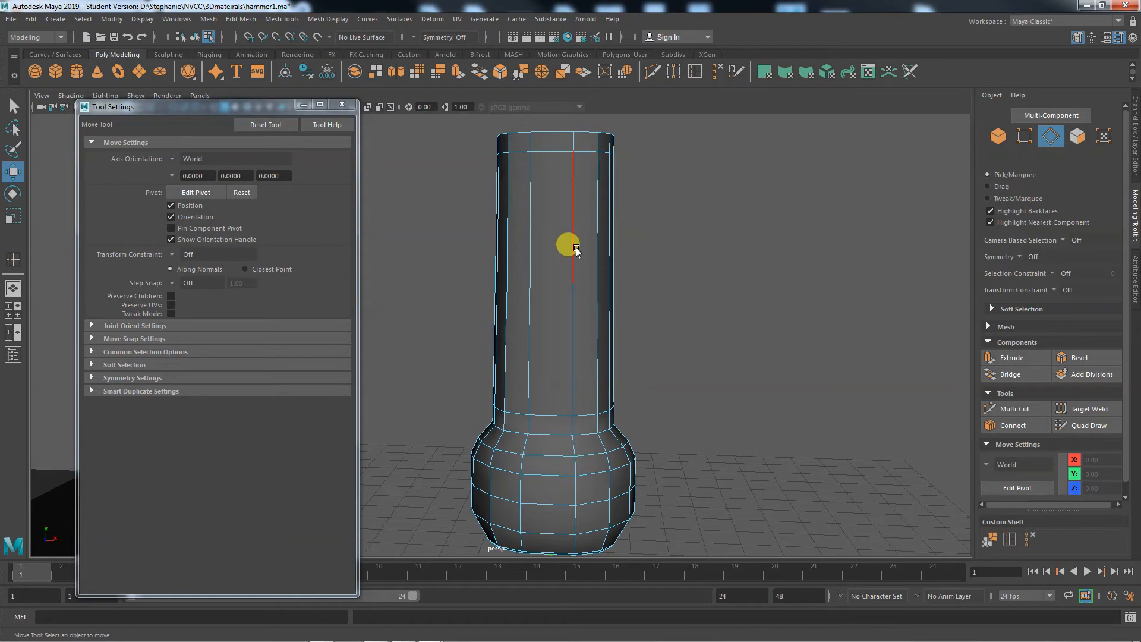
Switch to vertex selection and clear the leftover vertices around the shaft where the middle loop was.
right_drag(574, 302, 543, 294)
click(571, 285)
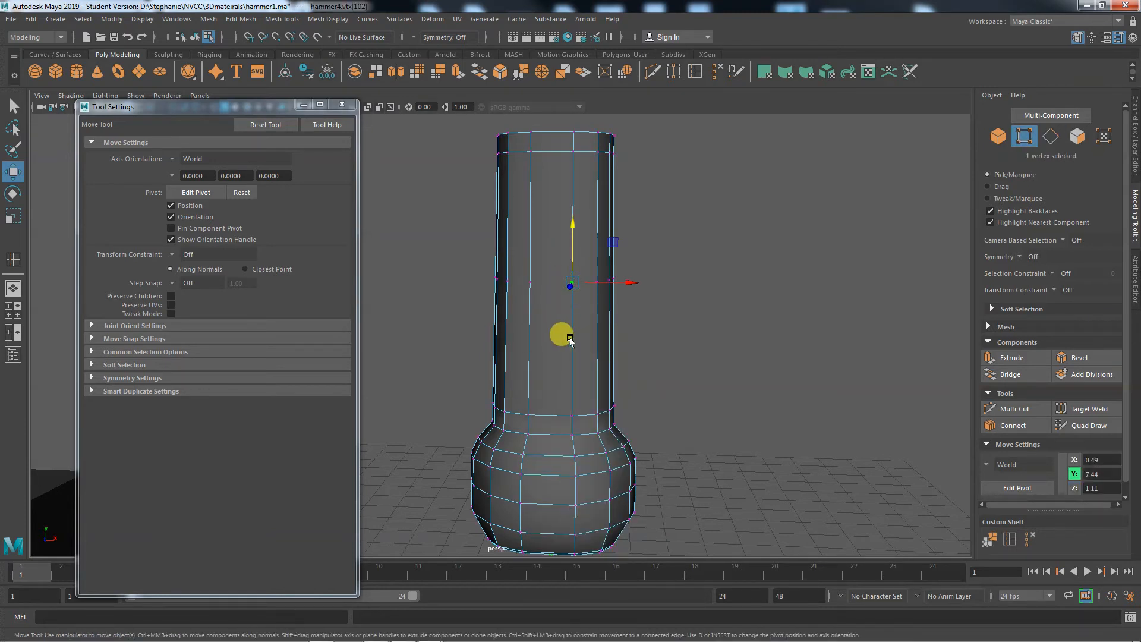
drag(448, 265, 695, 306)
click(694, 307)
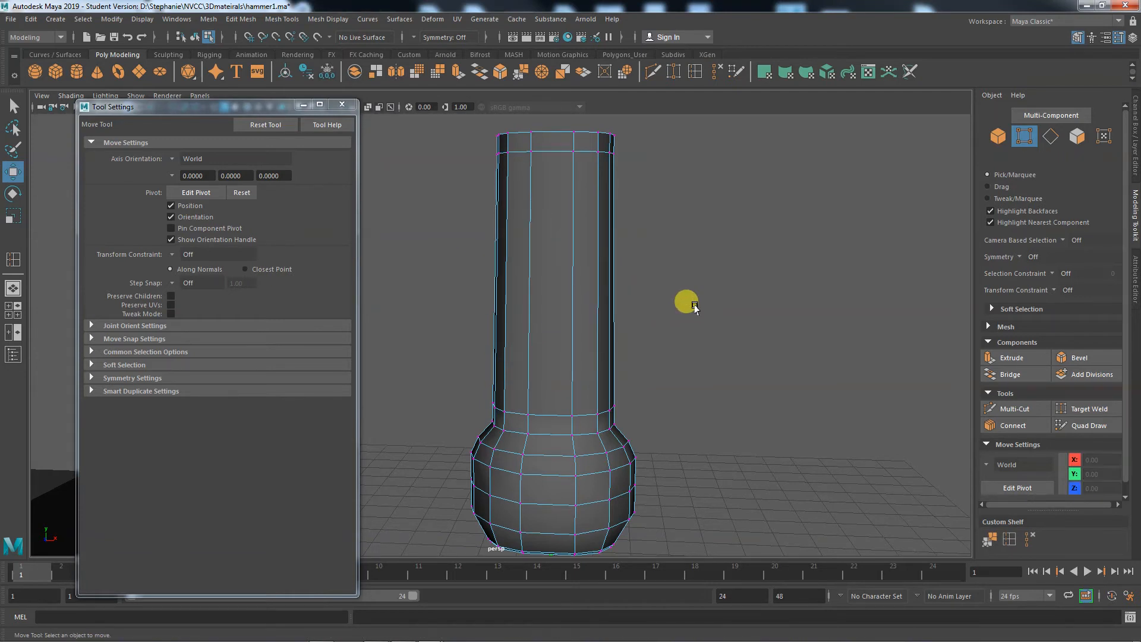
Undo the vertex cleanup and the deletion of the shaft's middle edge loop.
key(ctrl+z)
key(ctrl+z)
key(ctrl+z)
key(ctrl+z)
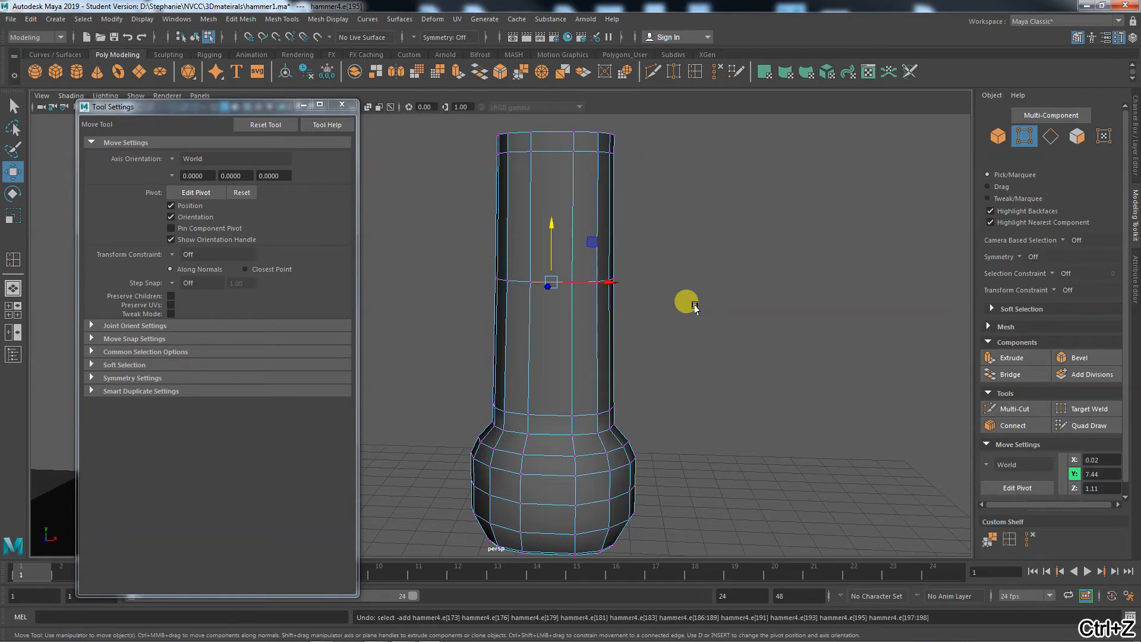
key(ctrl+z)
Select the shaft's middle edge loop in edge mode and remove it together with its vertices using Delete Edge/Vertex.
right_drag(538, 286, 543, 222)
double_click(520, 284)
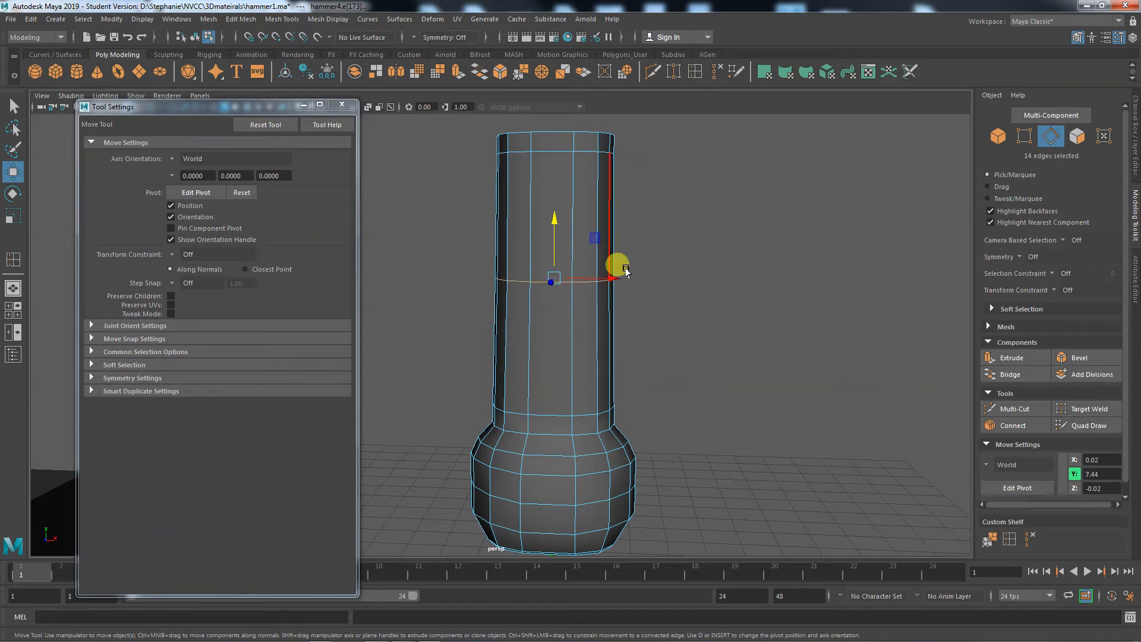
click(243, 20)
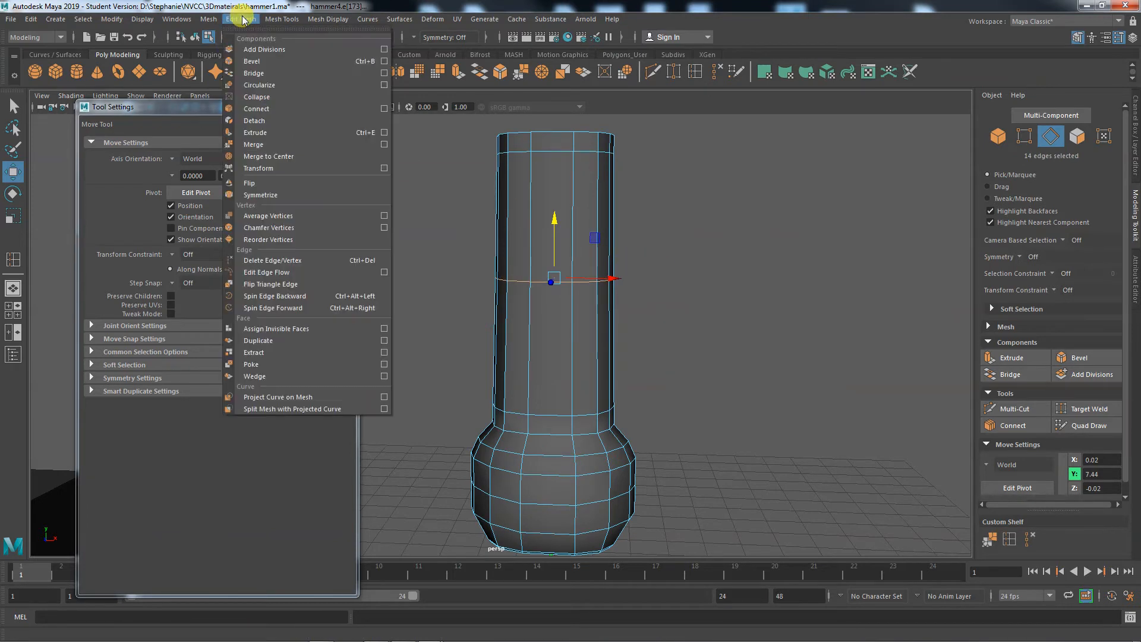
click(290, 262)
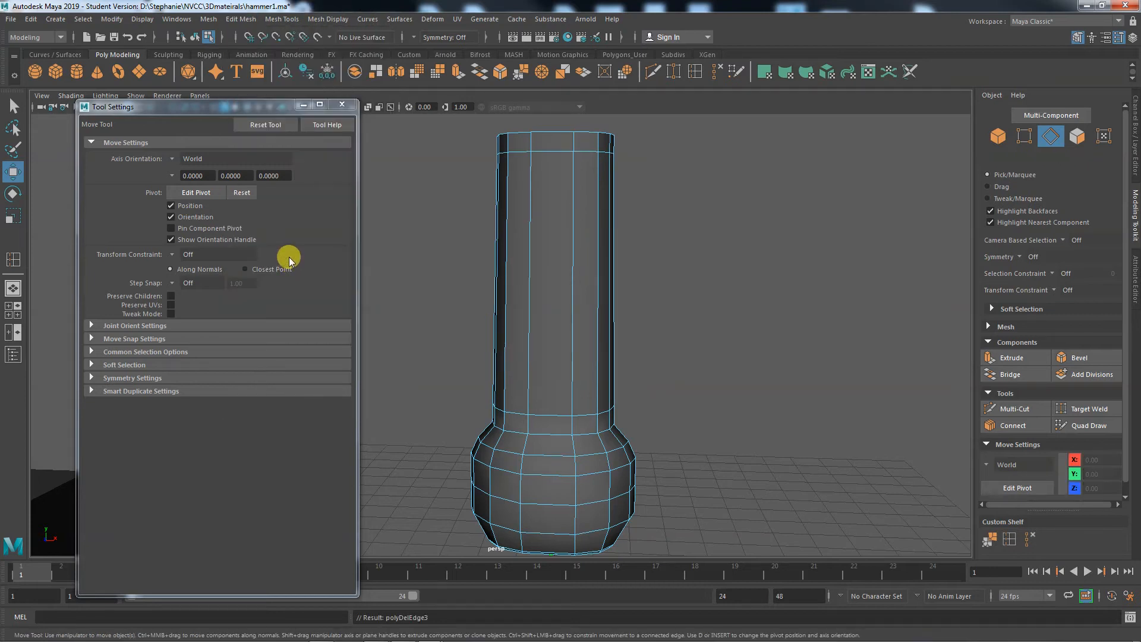
Scale inward the edge loop just above the shoulder and the one just below the capped end to narrow the shaft.
double_click(558, 153)
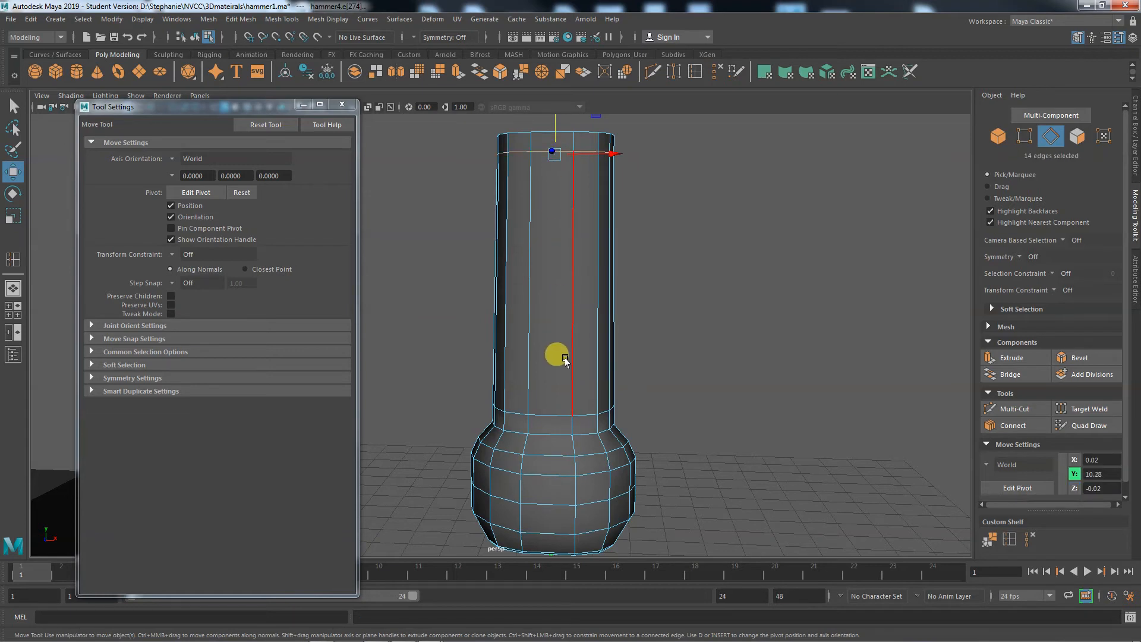
double_click(549, 413)
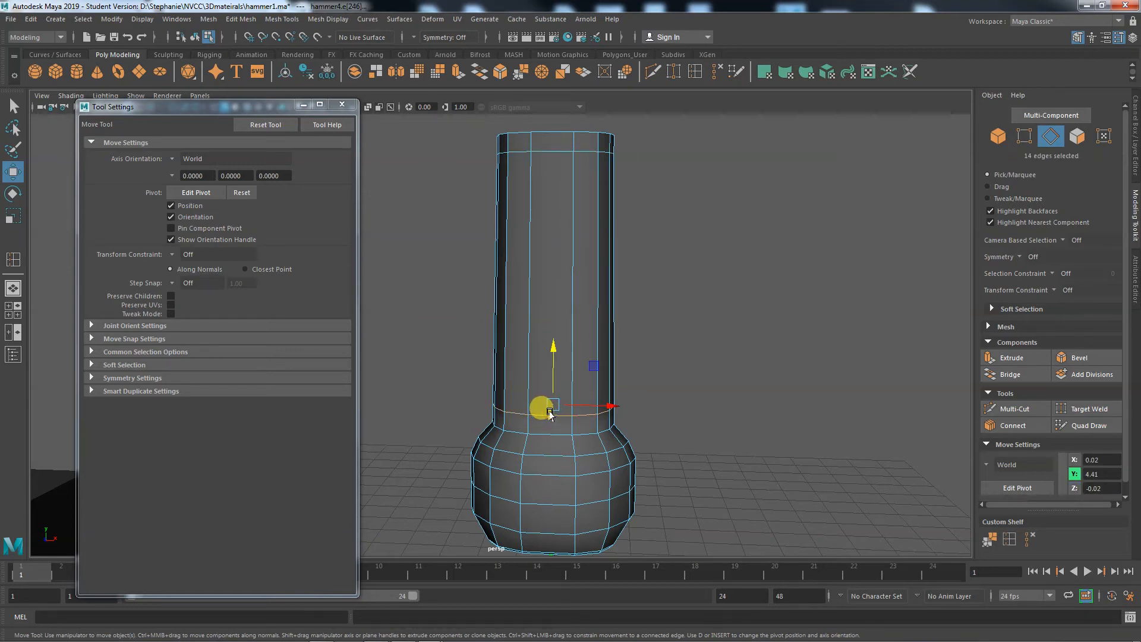
key(r)
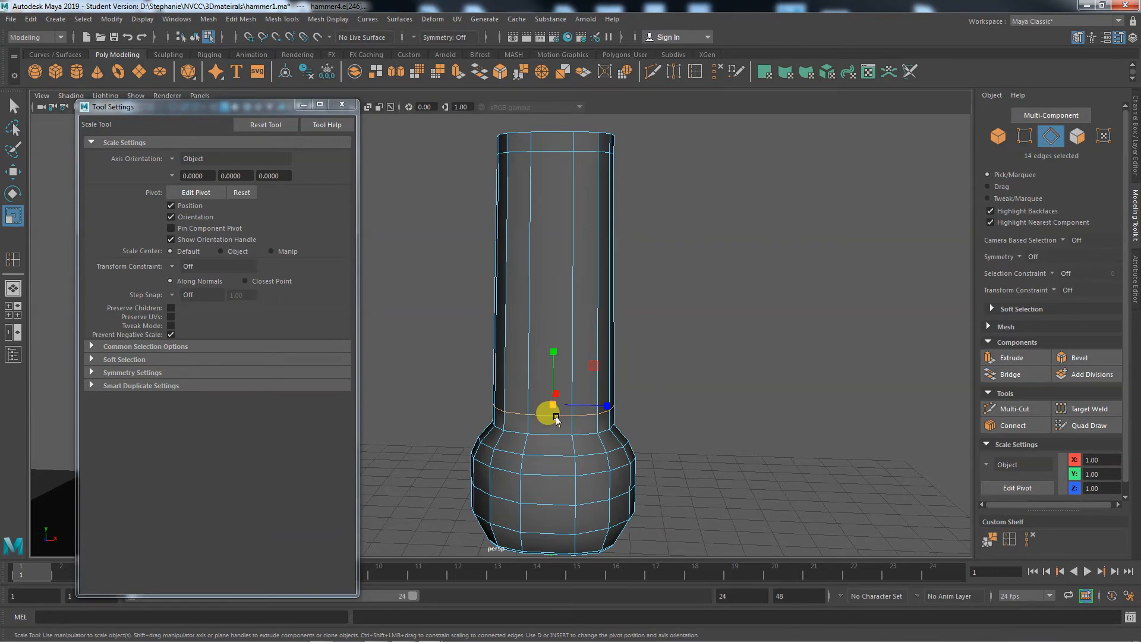
alt+drag(548, 410, 530, 395)
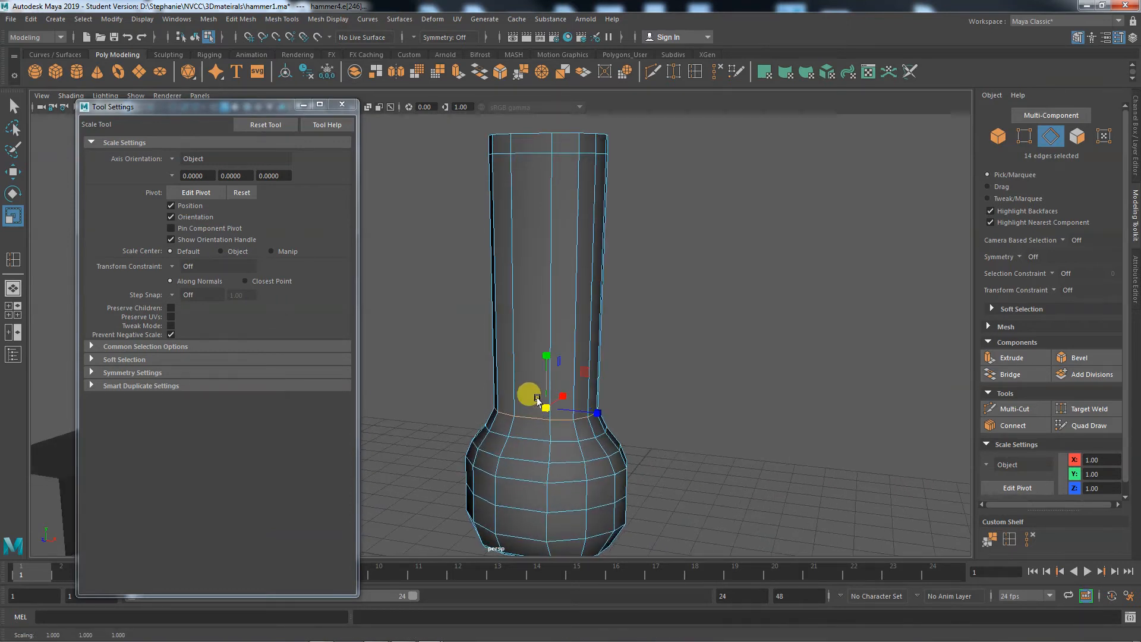
double_click(525, 154)
drag(525, 157, 523, 242)
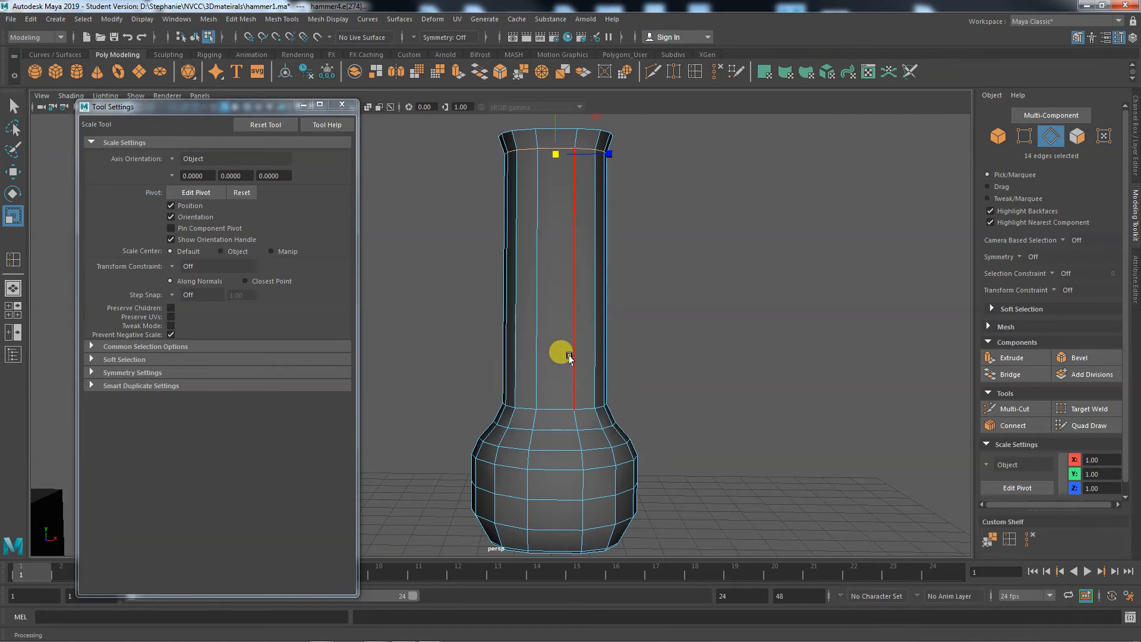
Try inserting an edge loop around the middle of the narrowed shaft and scaling it, and undo both changes.
click(1009, 538)
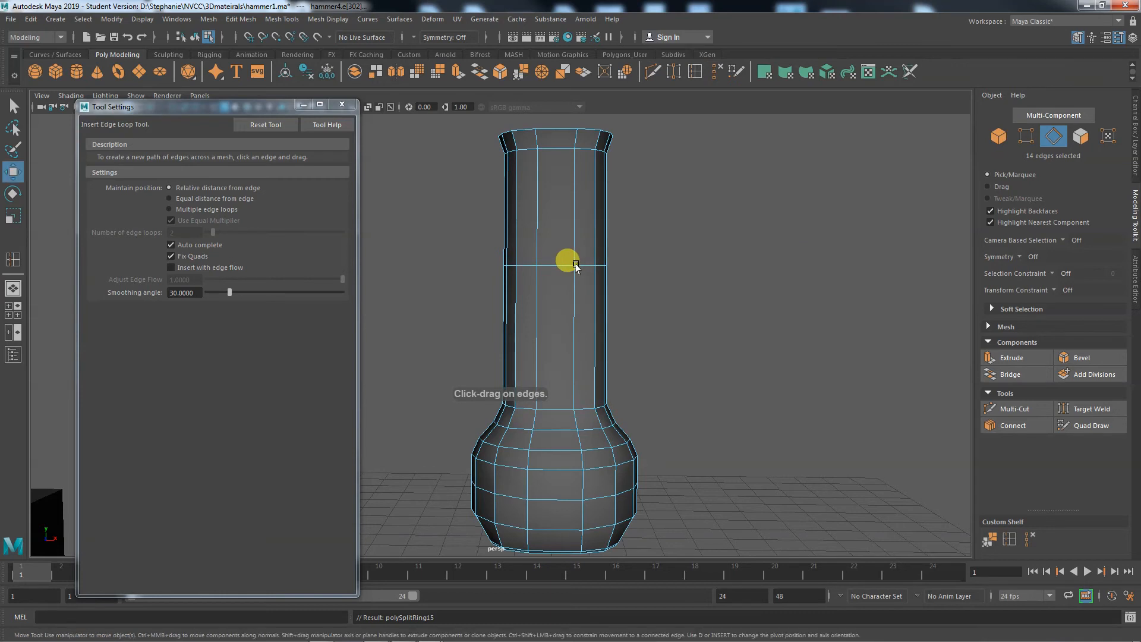
key(r)
mouse_move(556, 266)
mouse_down()
mouse_move(567, 266)
mouse_move(537, 264)
mouse_up()
key(ctrl+z)
key(ctrl+z)
key(ctrl+z)
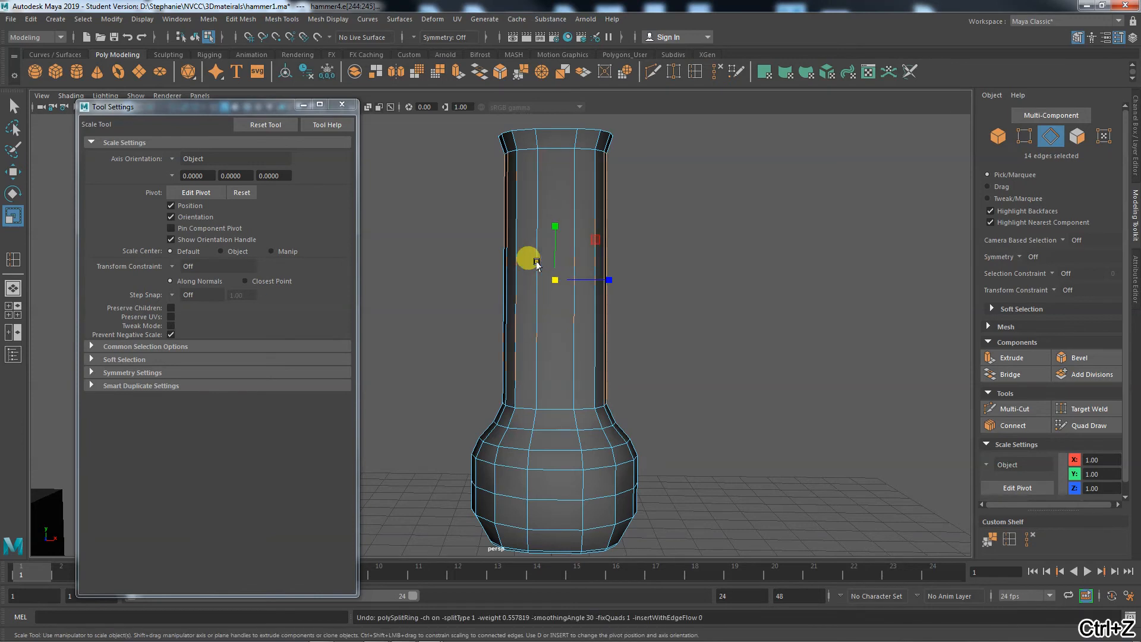
Select the edge loop just above the shoulder with the Move tool and examine the handle's profile from several sides.
key(q)
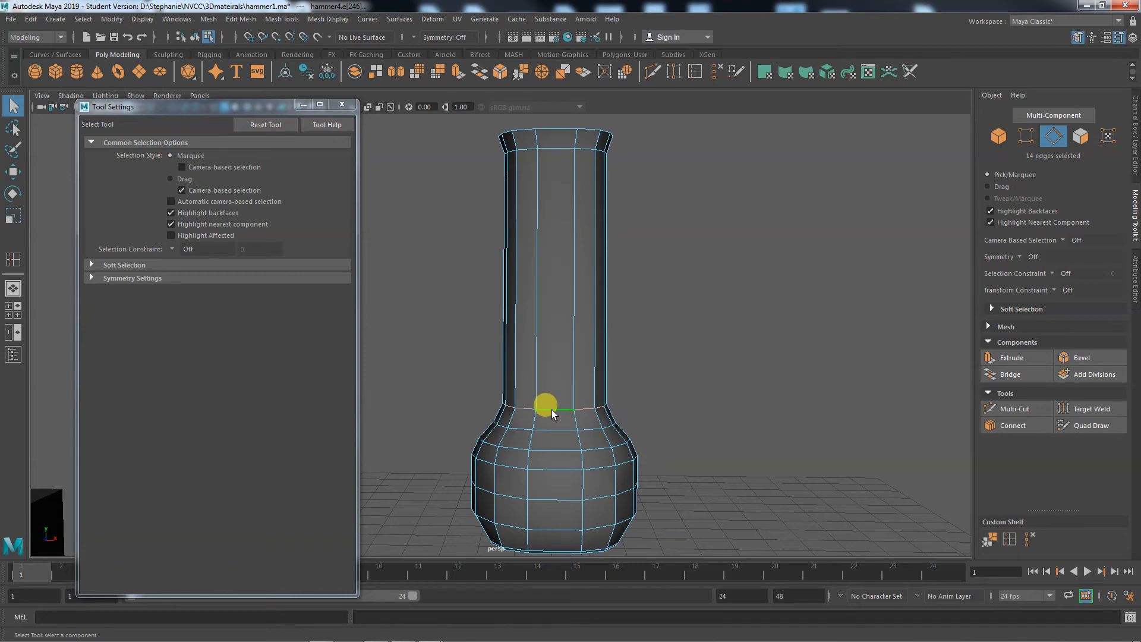
key(w)
alt+drag(689, 411, 769, 443)
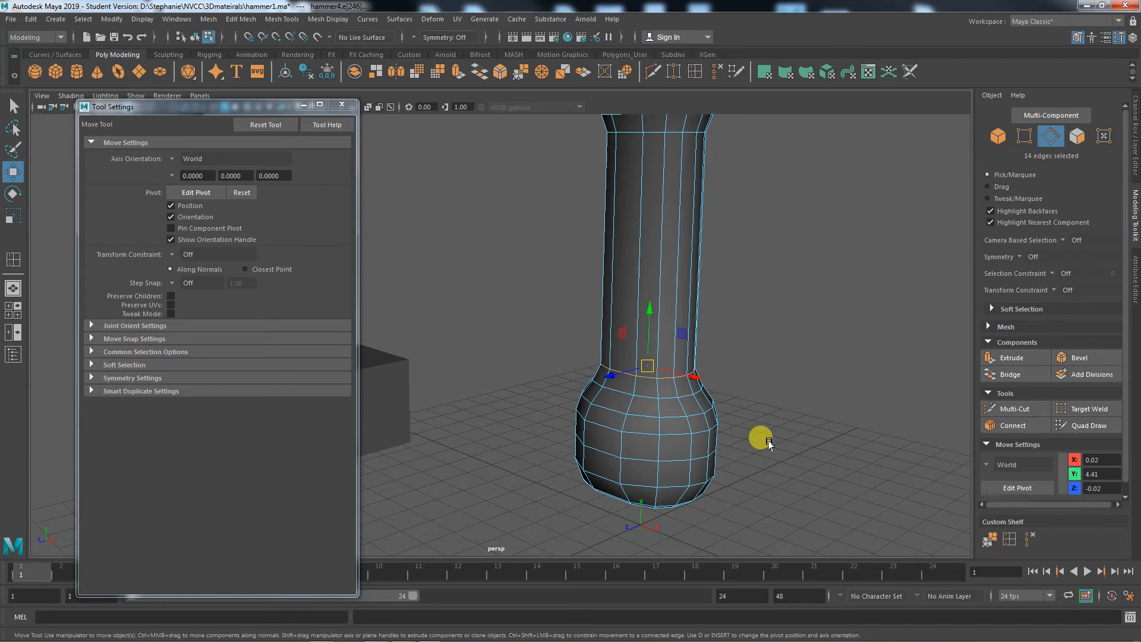
alt+drag(688, 459, 511, 407)
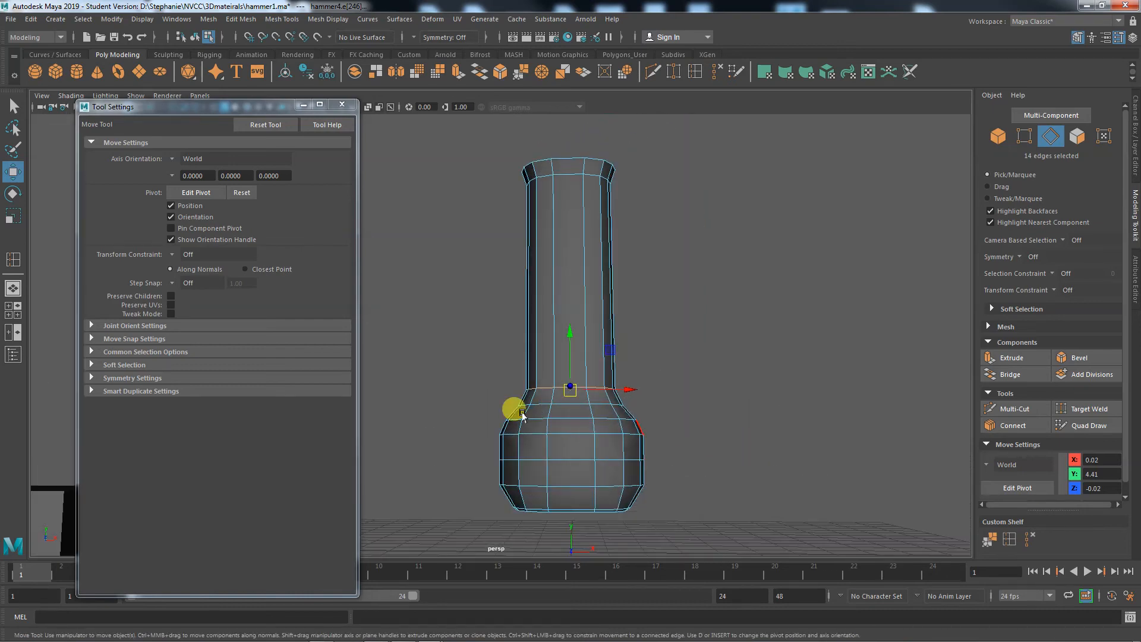
alt+drag(690, 491, 641, 504)
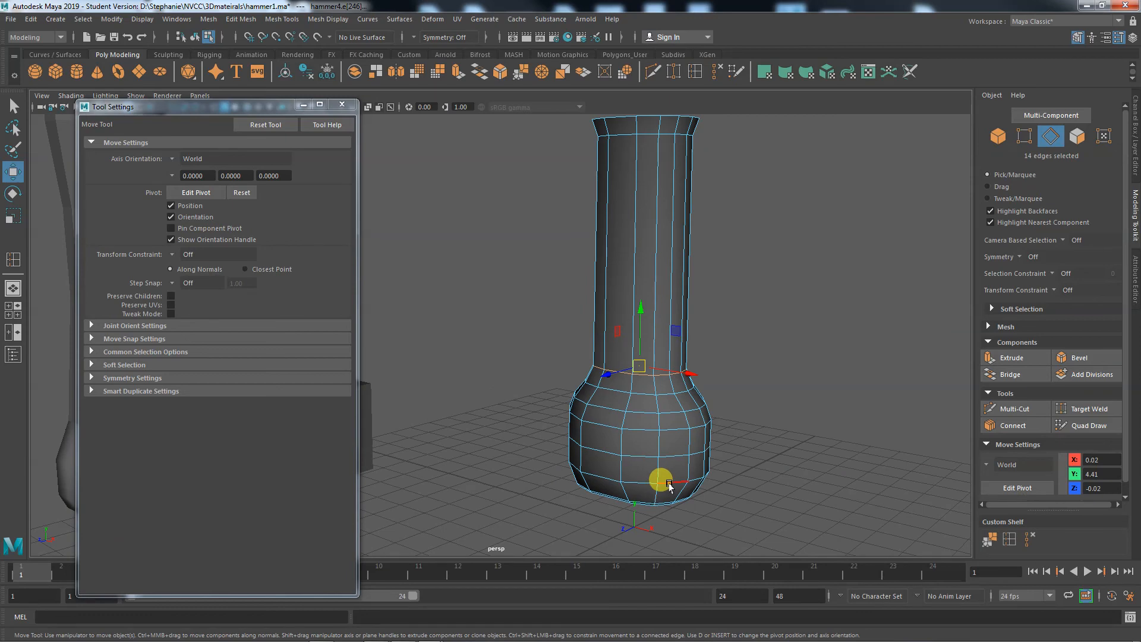
alt+drag(724, 458, 641, 445)
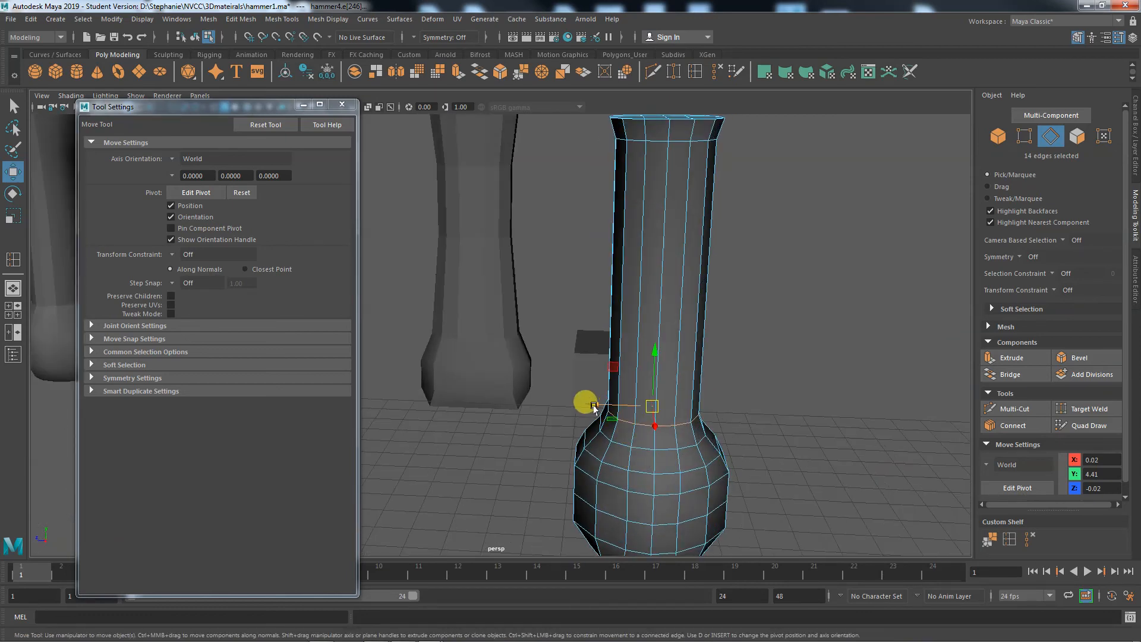
Try moving the edge loop just above the handle's shoulder along the Z axis, and undo the move.
mouse_move(594, 405)
mouse_down()
mouse_move(605, 403)
mouse_move(567, 401)
mouse_move(605, 403)
mouse_up()
key(ctrl+z)
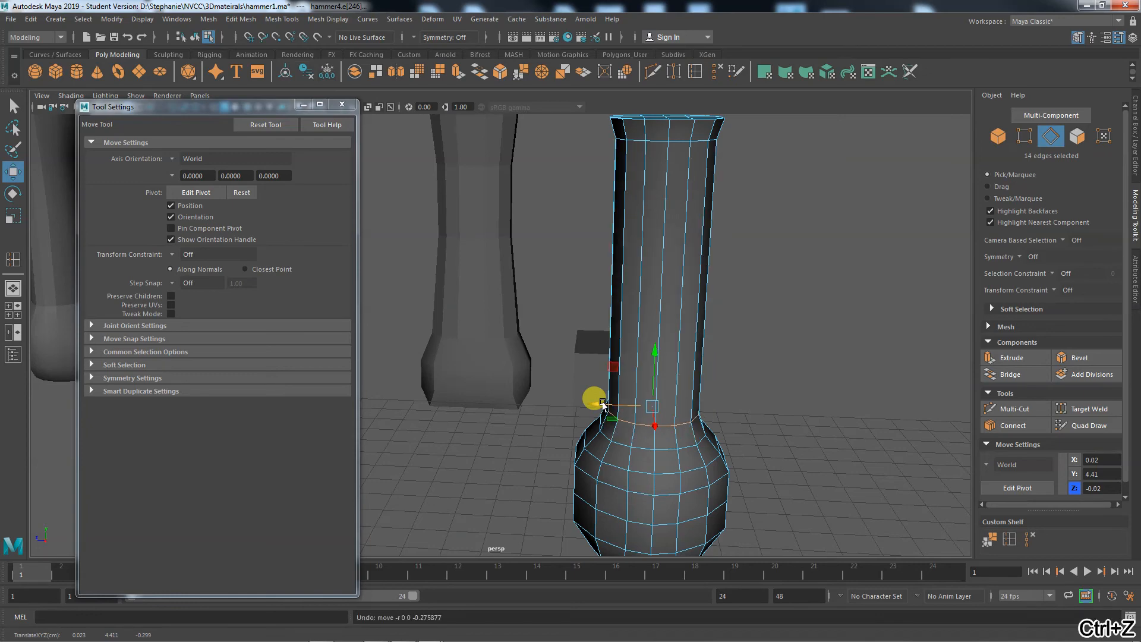
alt+drag(532, 451, 678, 444)
alt+drag(561, 463, 574, 487)
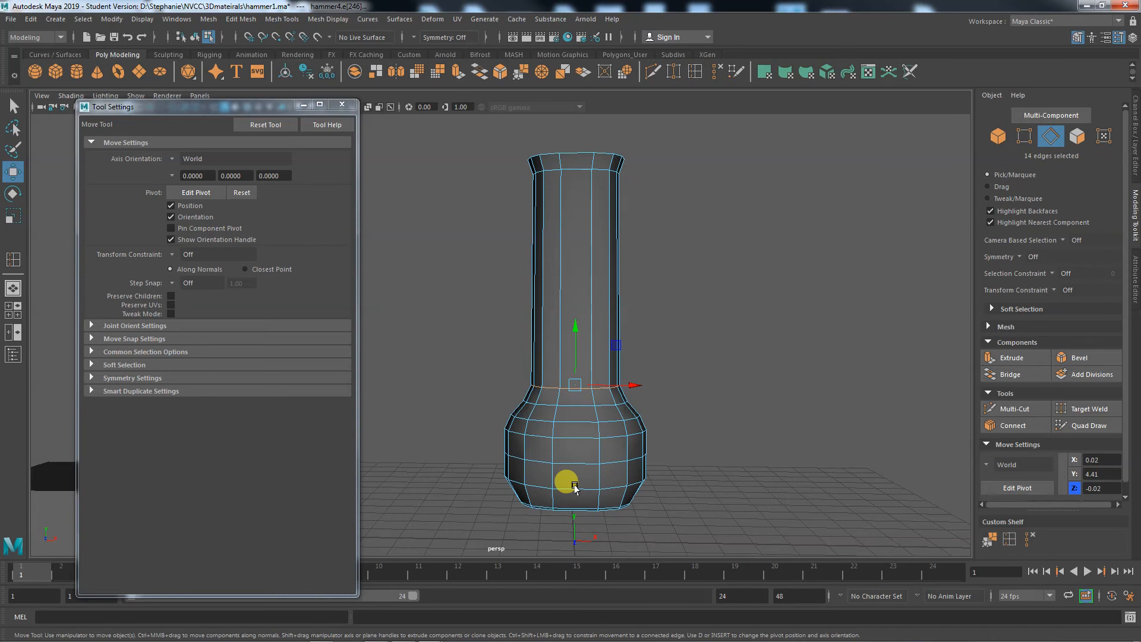
click(554, 272)
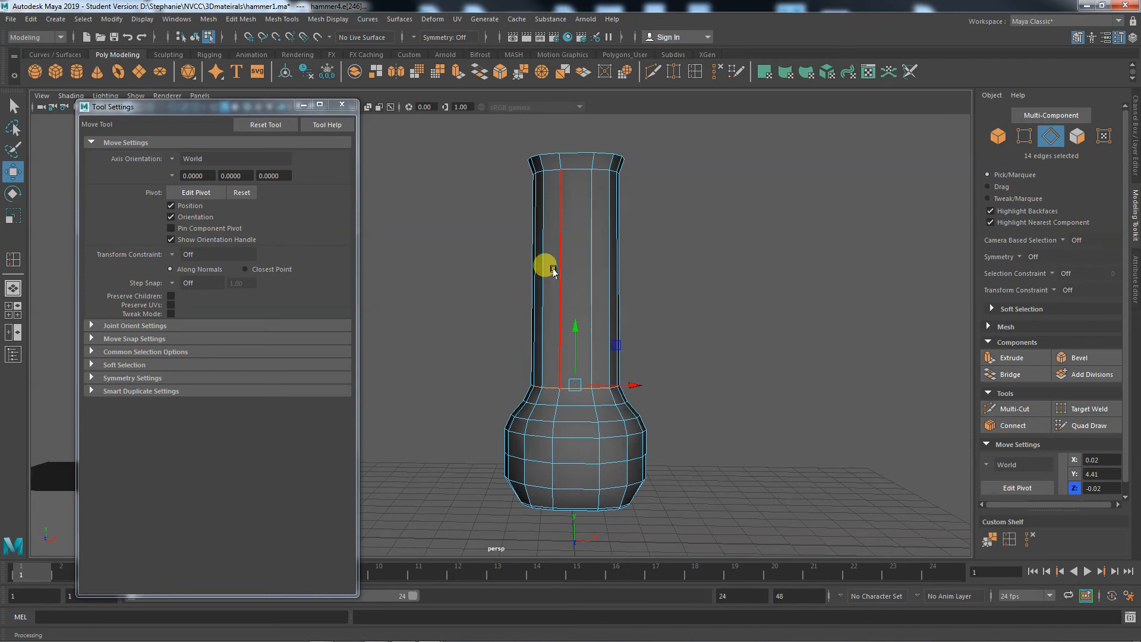
Close the Move tool's settings window, reopen it for the same tool and close it again.
alt+middle_drag(504, 346, 748, 347)
click(343, 105)
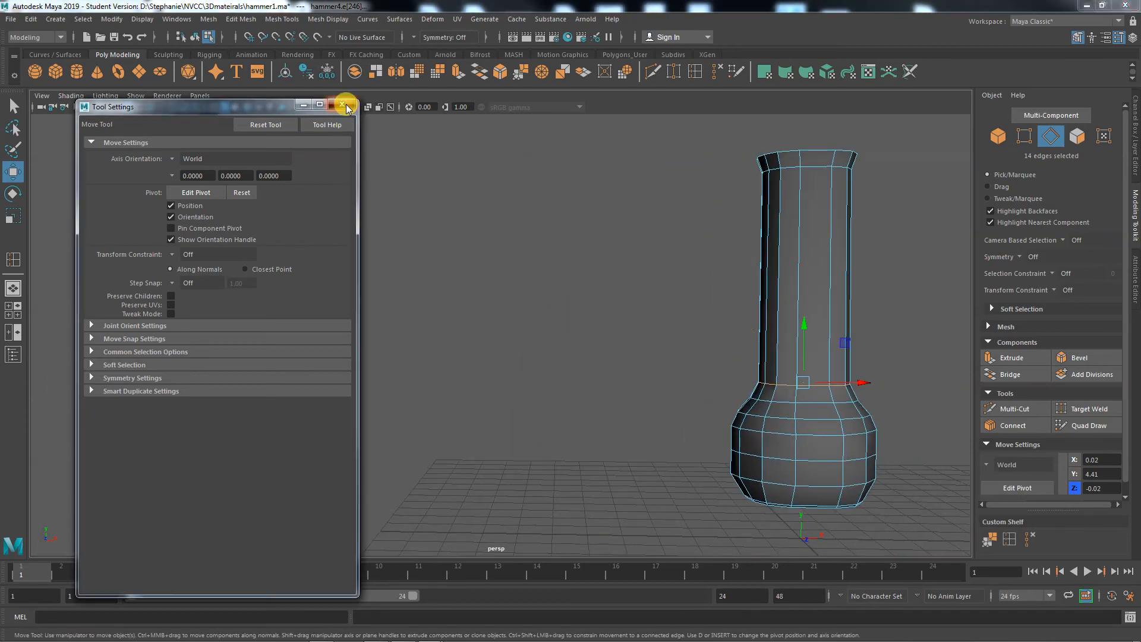
alt+right_drag(487, 355, 339, 334)
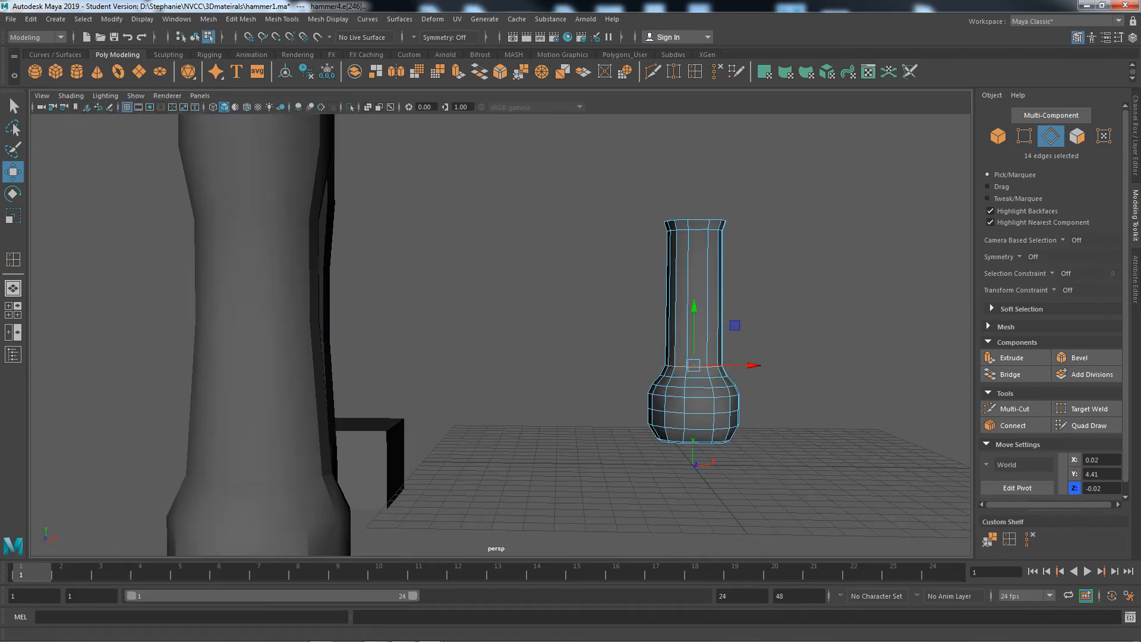
double_click(10, 173)
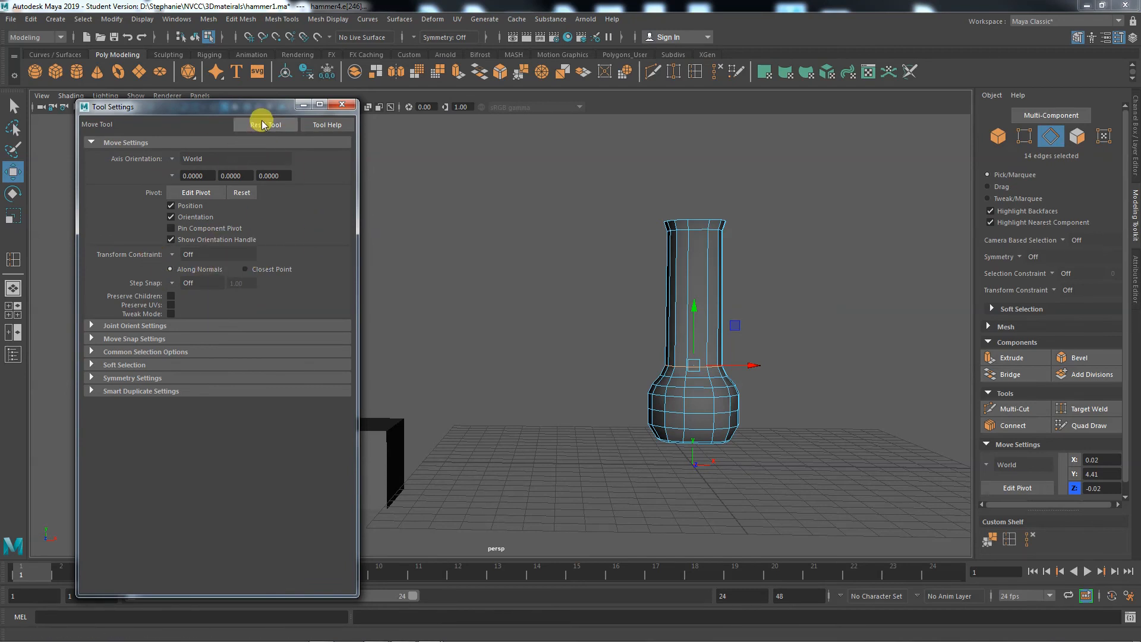
click(341, 105)
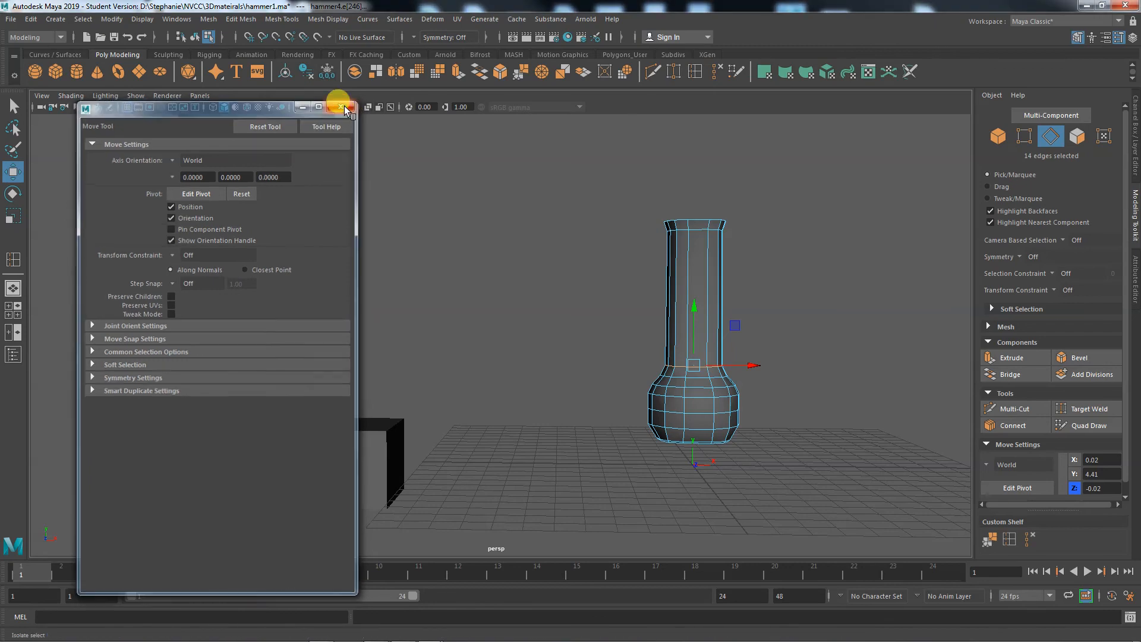
Return to object mode and select both full-length hammer models together to show their wireframes.
alt+drag(438, 369, 355, 372)
alt+middle_drag(355, 372, 607, 418)
click(280, 260)
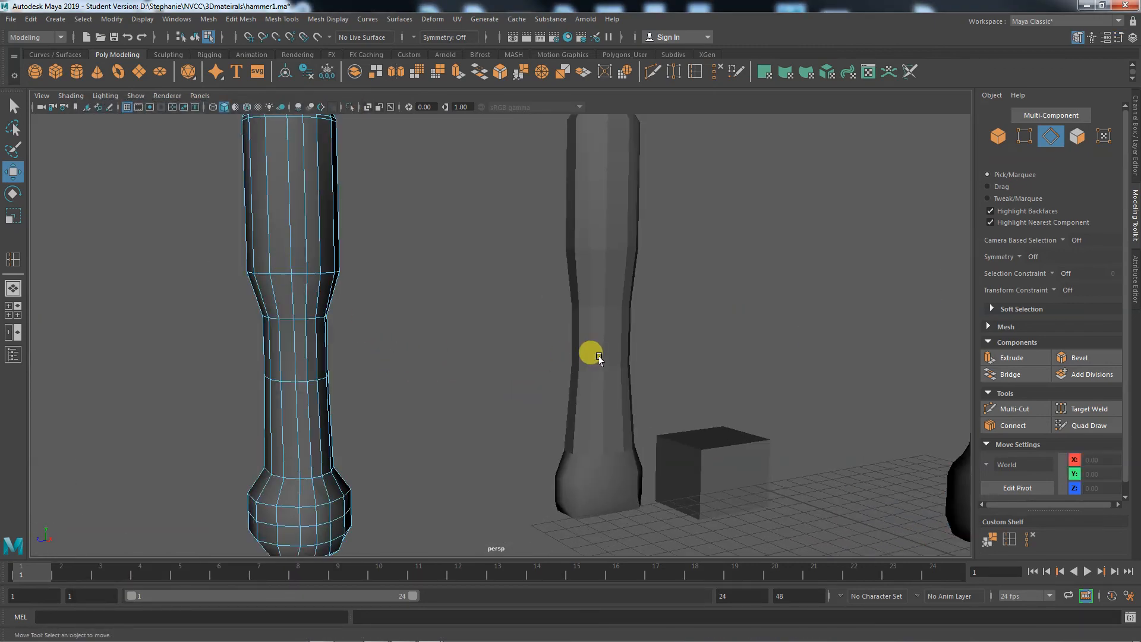
right_drag(291, 237, 328, 250)
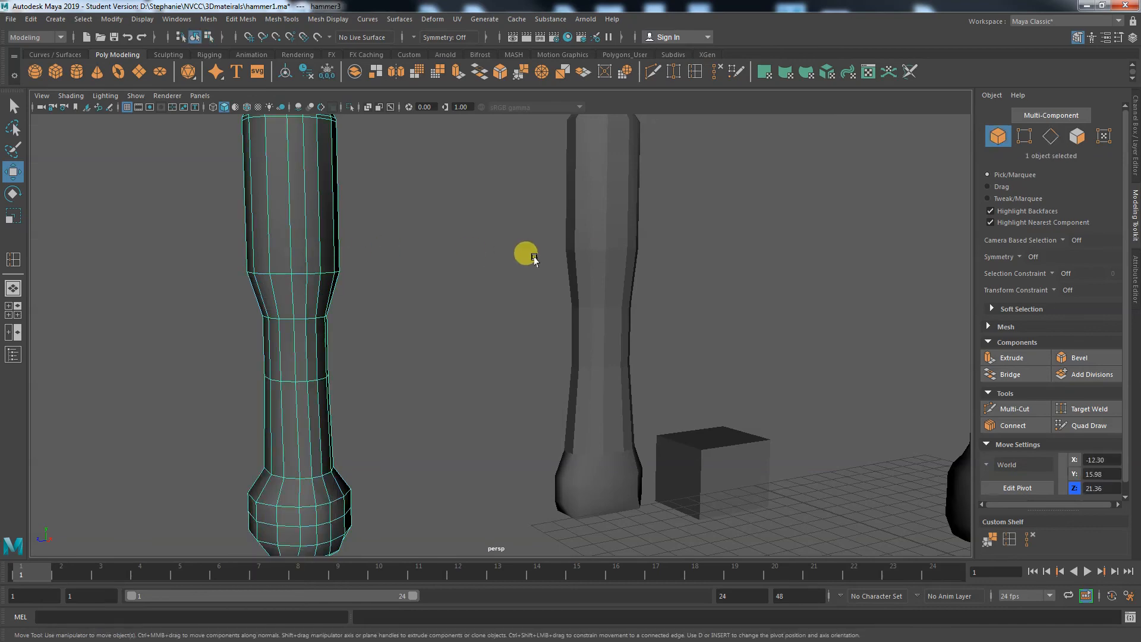
shift+click(582, 248)
Compare the edge loop placement along the handles, grips and necks of the two selected hammers.
alt+middle_drag(479, 316, 532, 321)
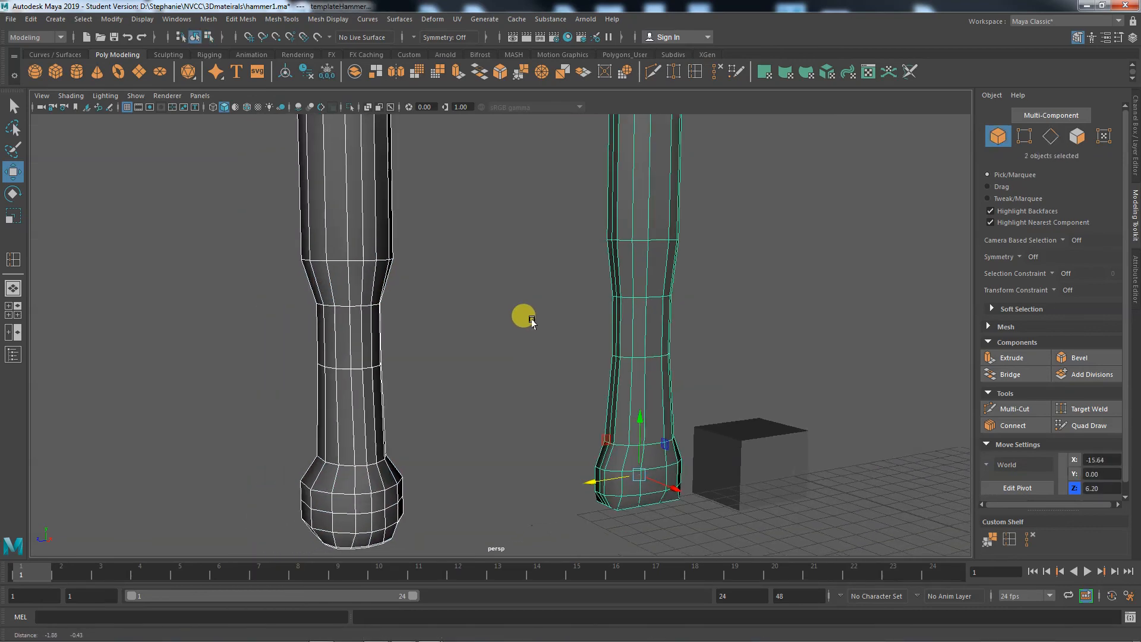
mouse_move(532, 321)
alt+mouse_down()
mouse_move(510, 327)
mouse_move(534, 328)
alt+mouse_up()
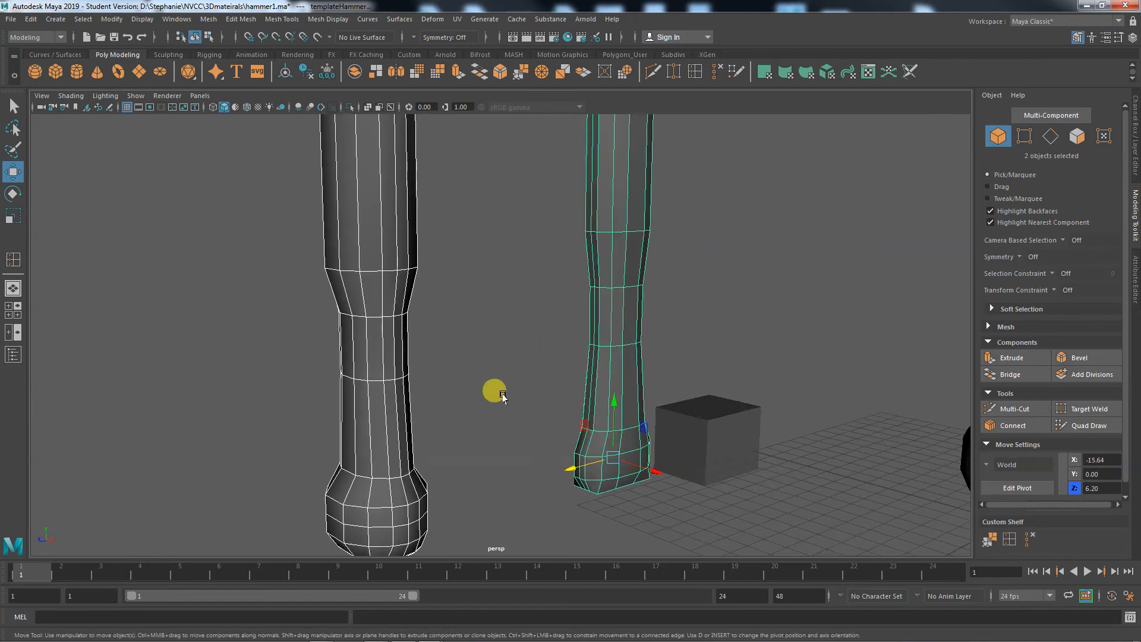
alt+drag(491, 357, 488, 414)
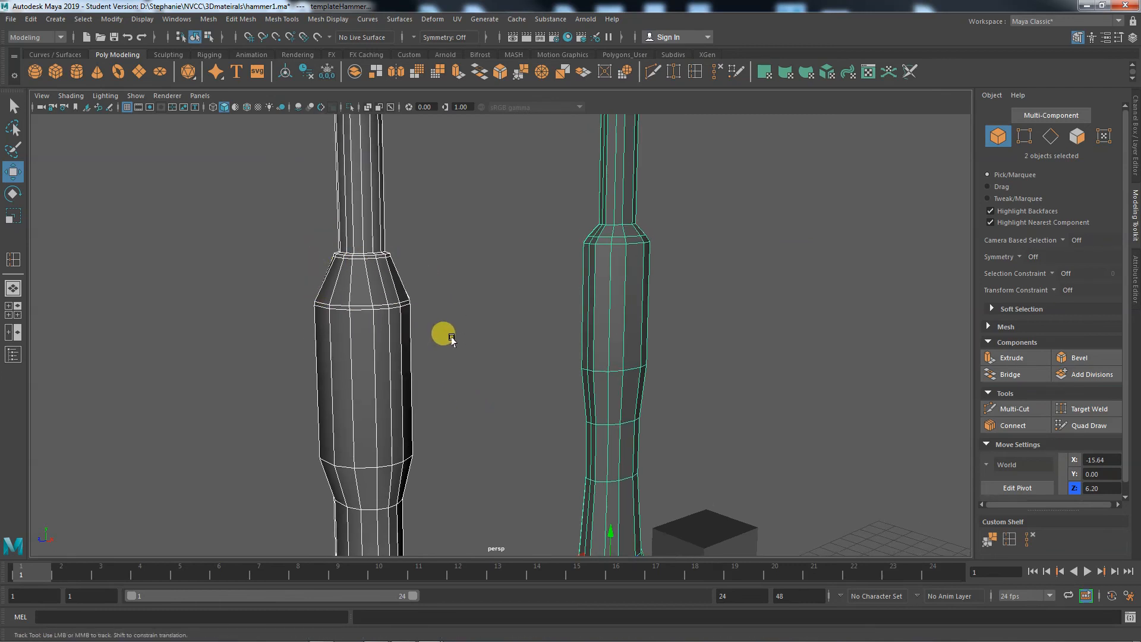
alt+drag(446, 333, 461, 216)
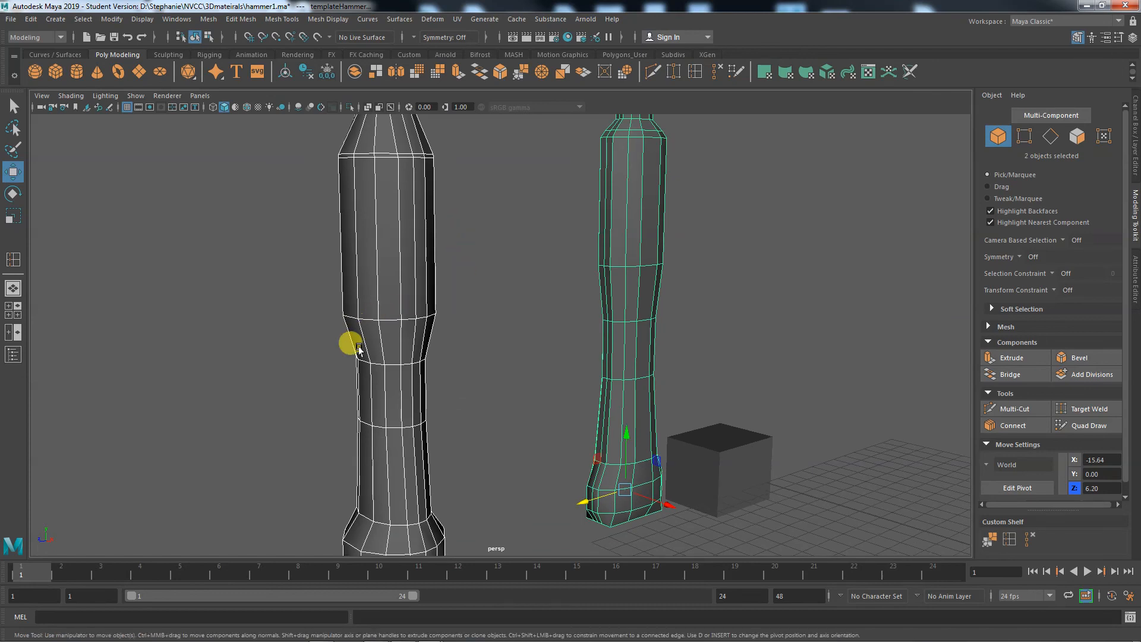
alt+drag(455, 377, 523, 310)
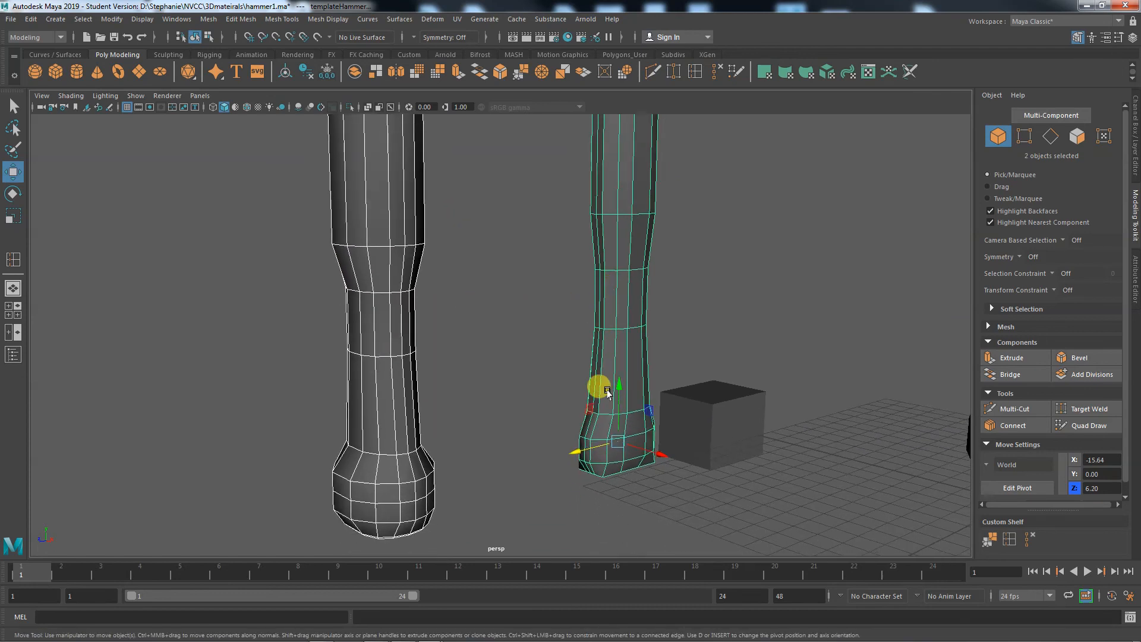
alt+drag(607, 392, 512, 406)
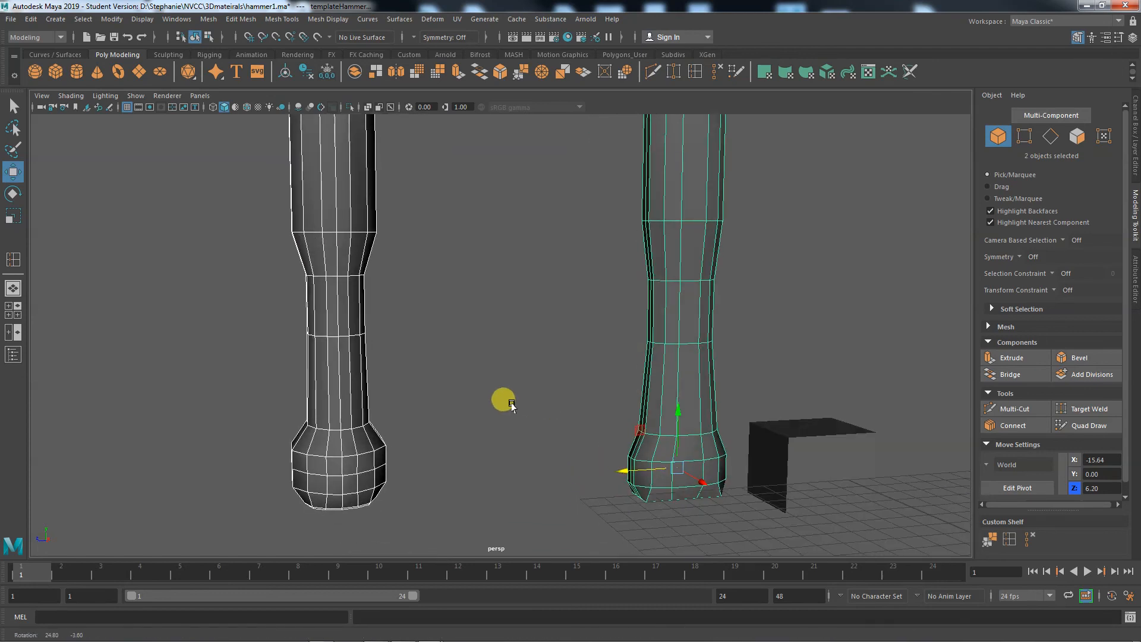
alt+middle_drag(511, 361, 512, 456)
alt+middle_drag(506, 297, 541, 479)
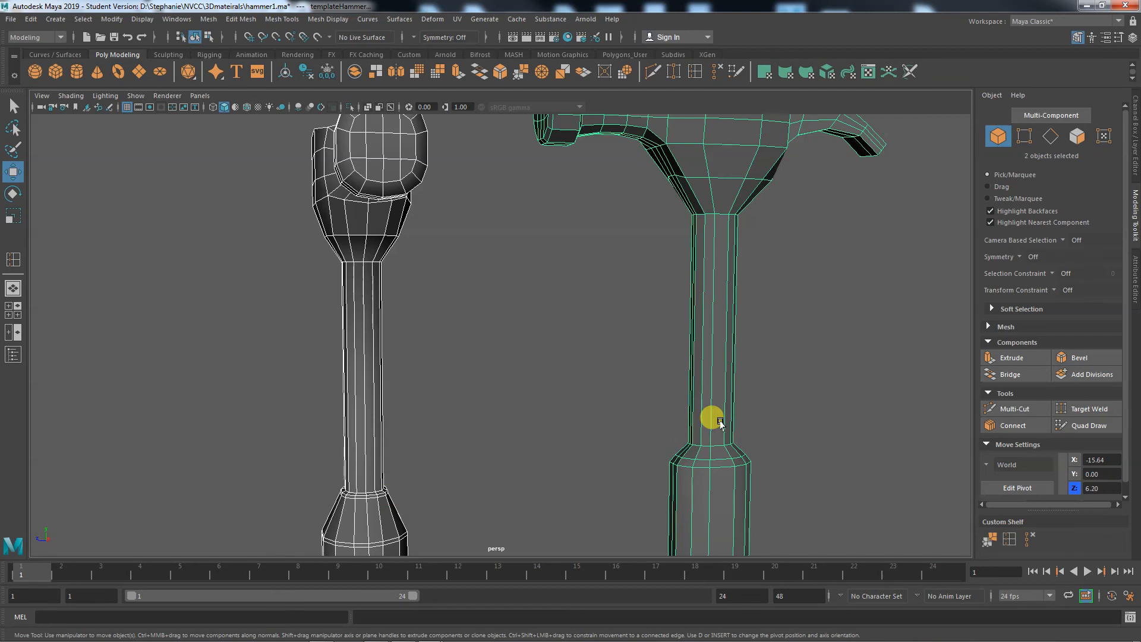
alt+middle_drag(599, 456, 600, 256)
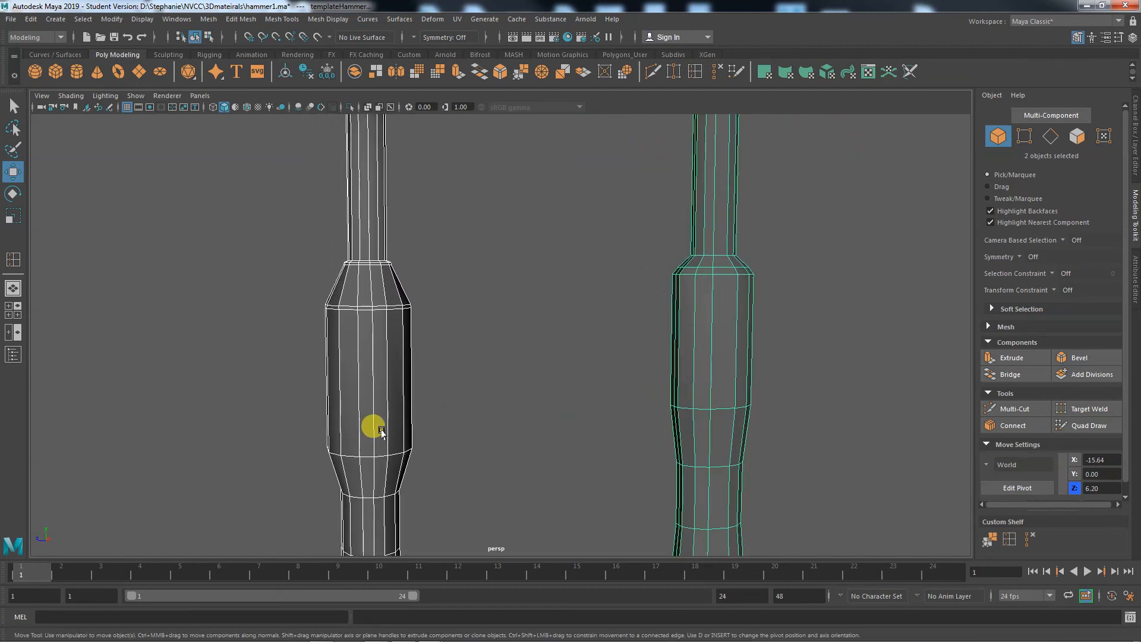
Select only the short, unfinished handle model beside the cube in object mode.
alt+right_drag(574, 433, 326, 398)
alt+middle_drag(585, 435, 403, 397)
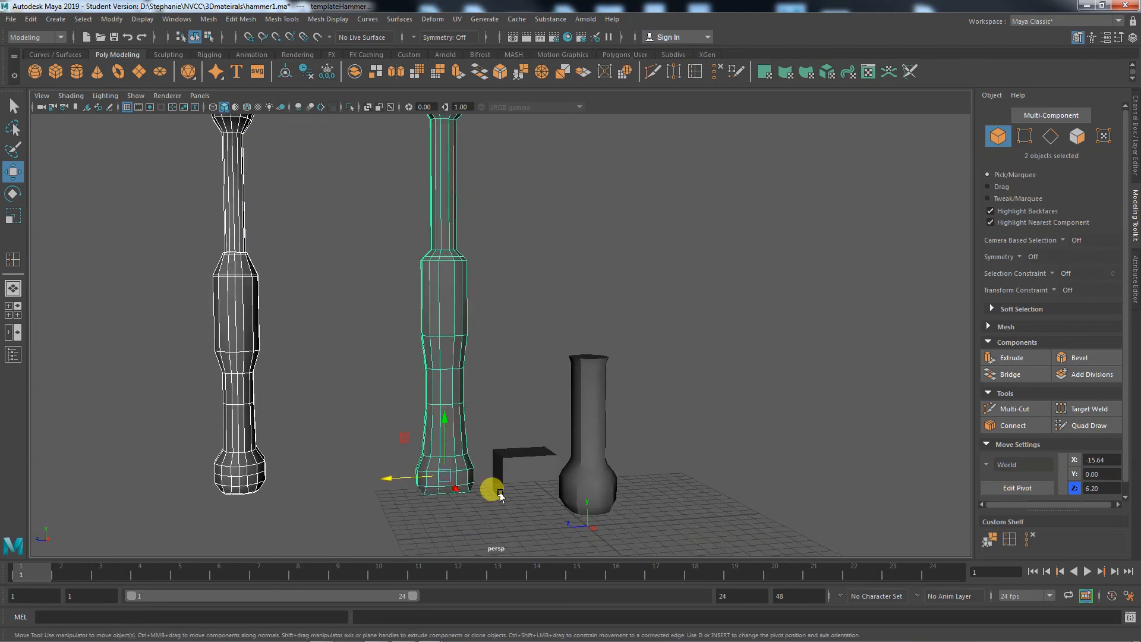
alt+drag(504, 493, 702, 508)
click(649, 413)
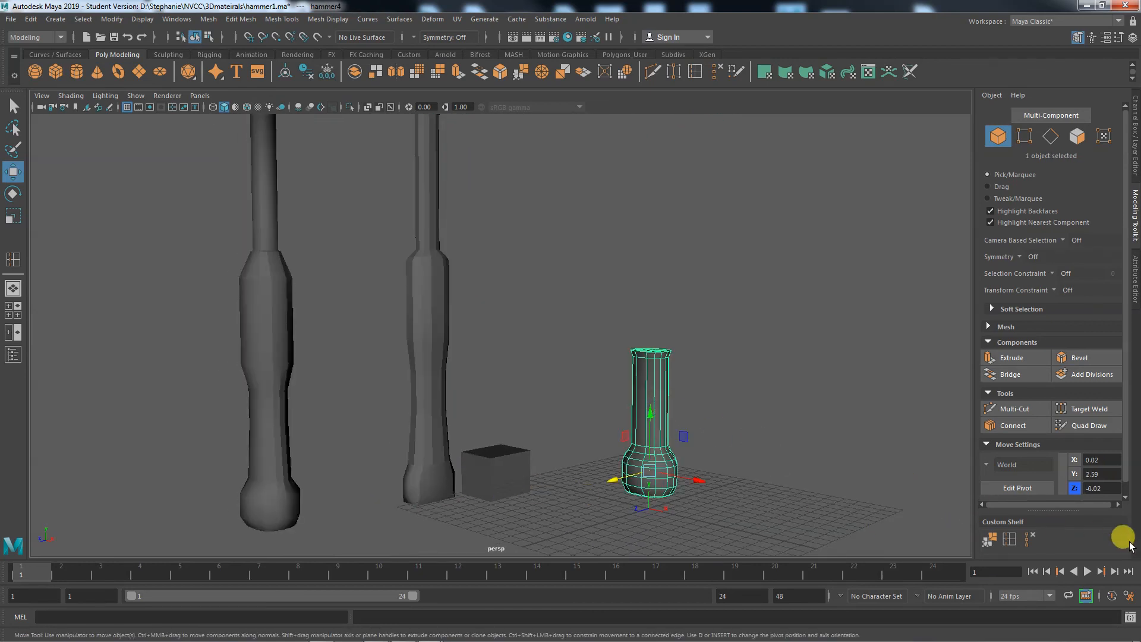